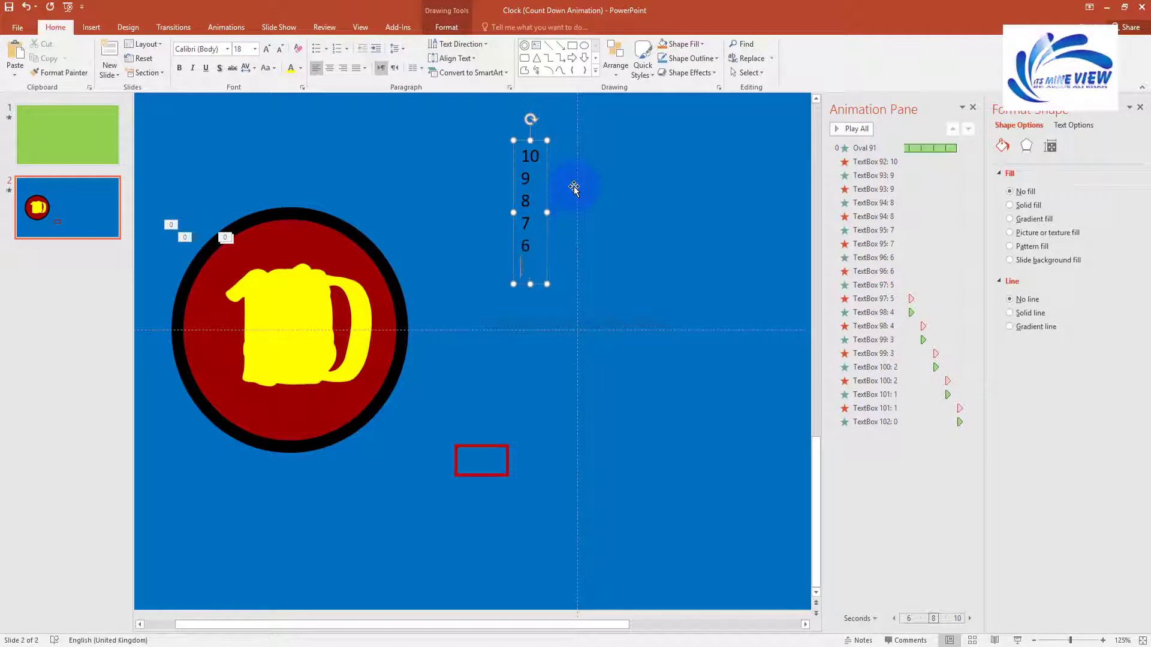
Step: Complete the number column with 6 down to 0 on new lines
text(0)
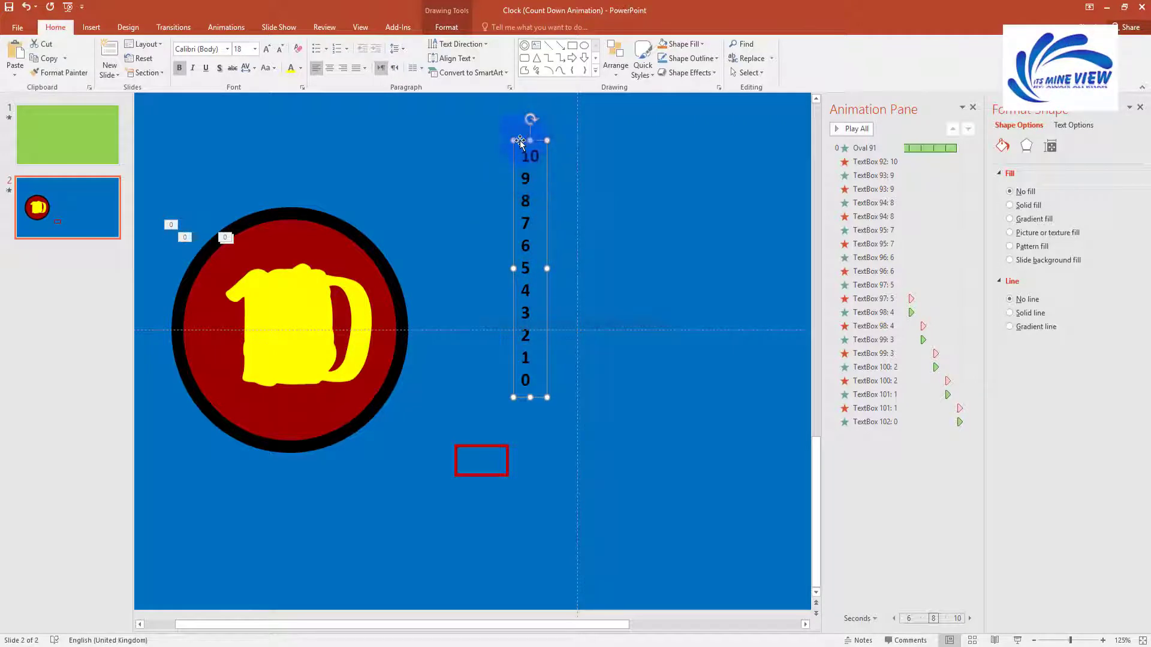
click(227, 50)
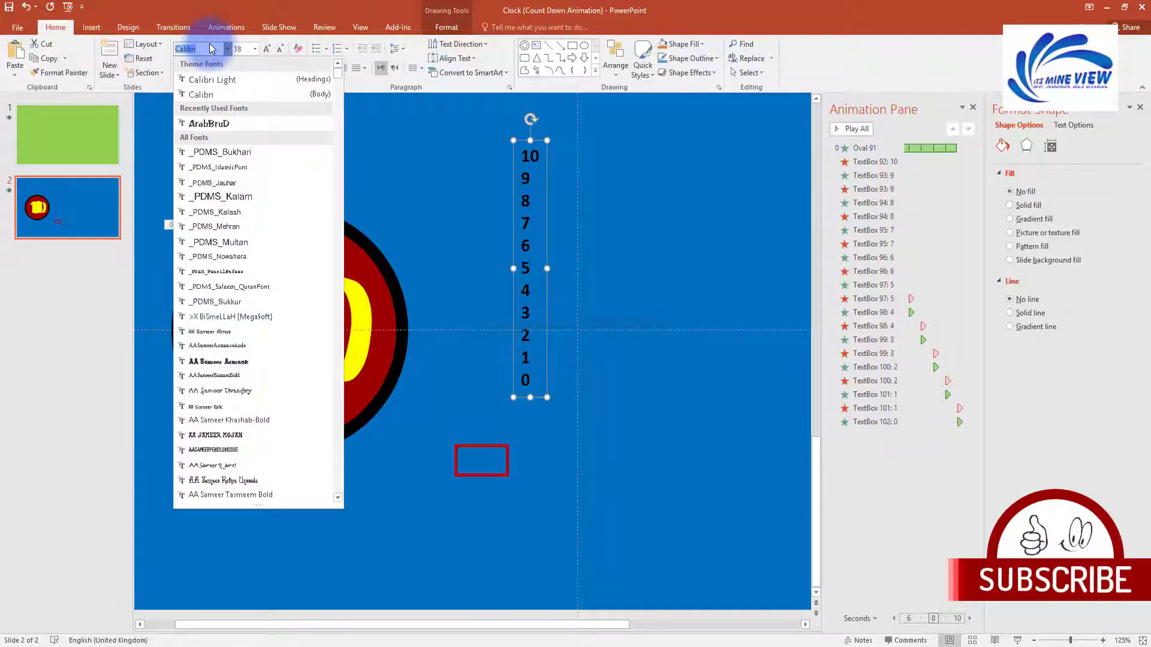
key(Return)
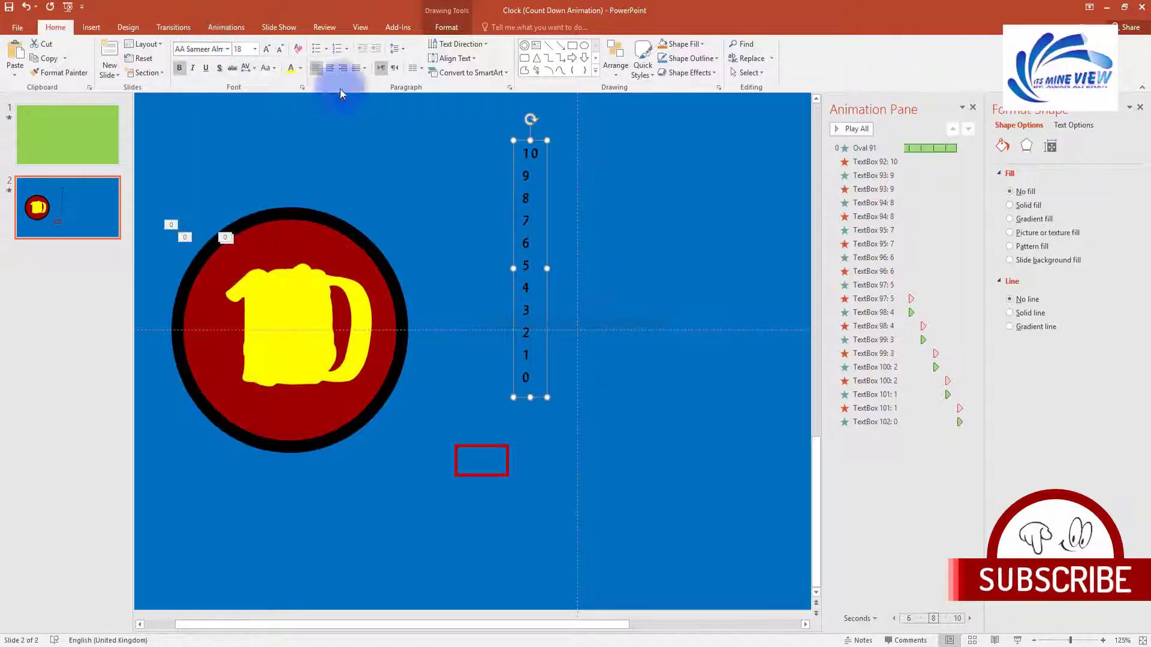
Step: Set the numbers in Arial, centre them, and move the column so 10 sits in the red frame
click(228, 49)
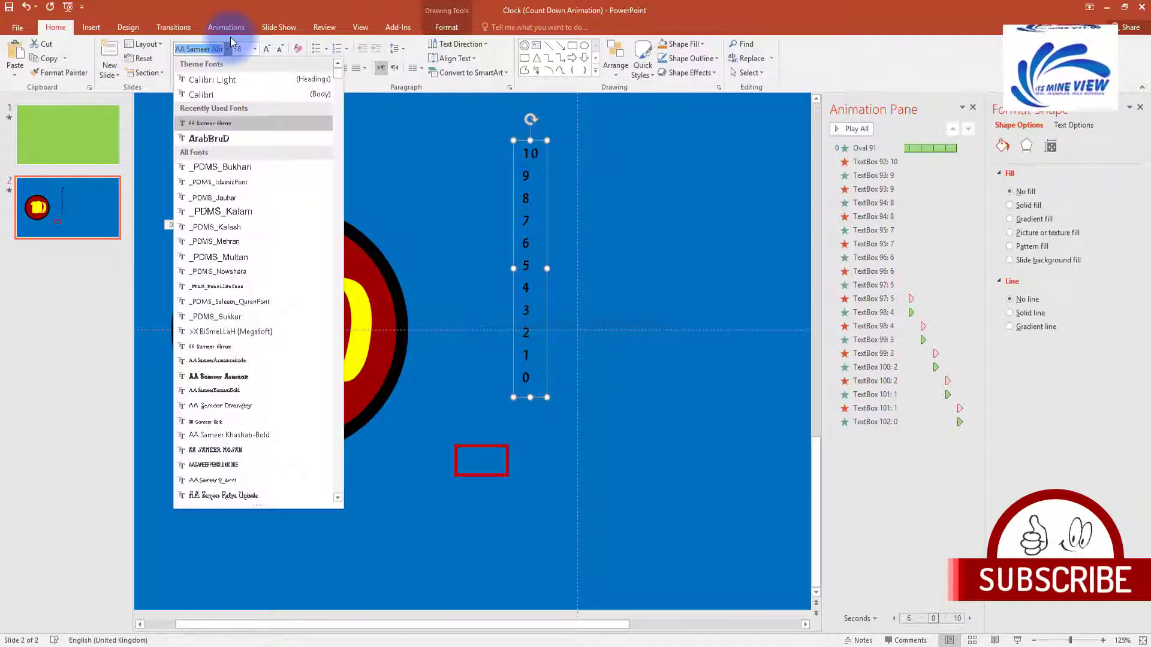
text(Arial)
key(Return)
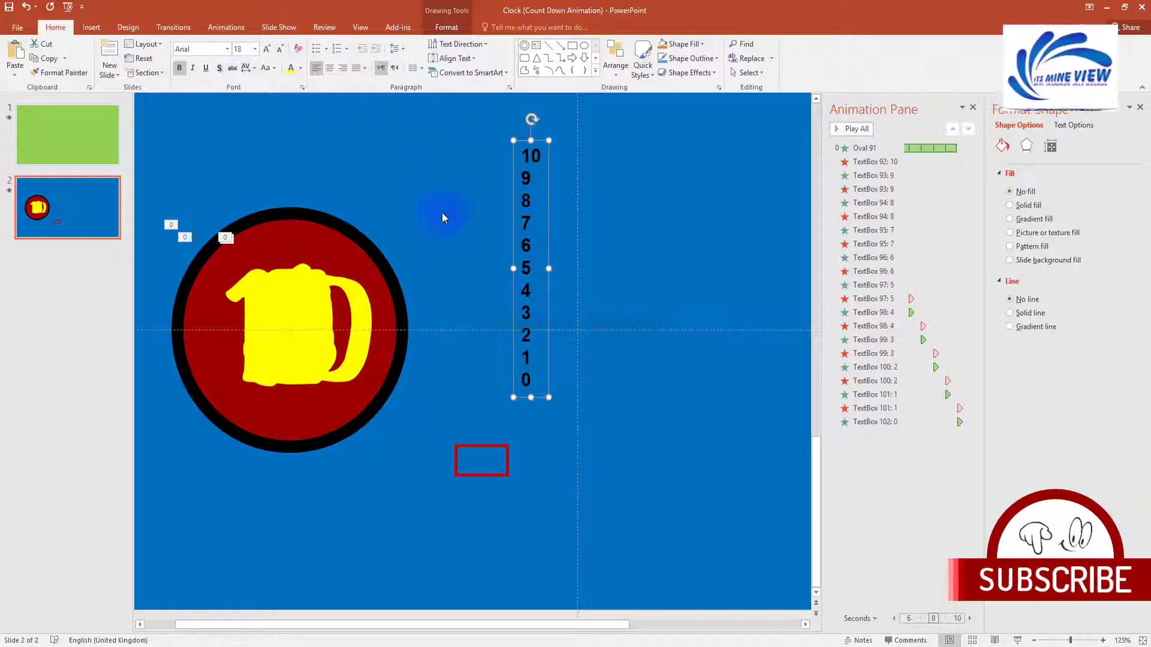
click(329, 74)
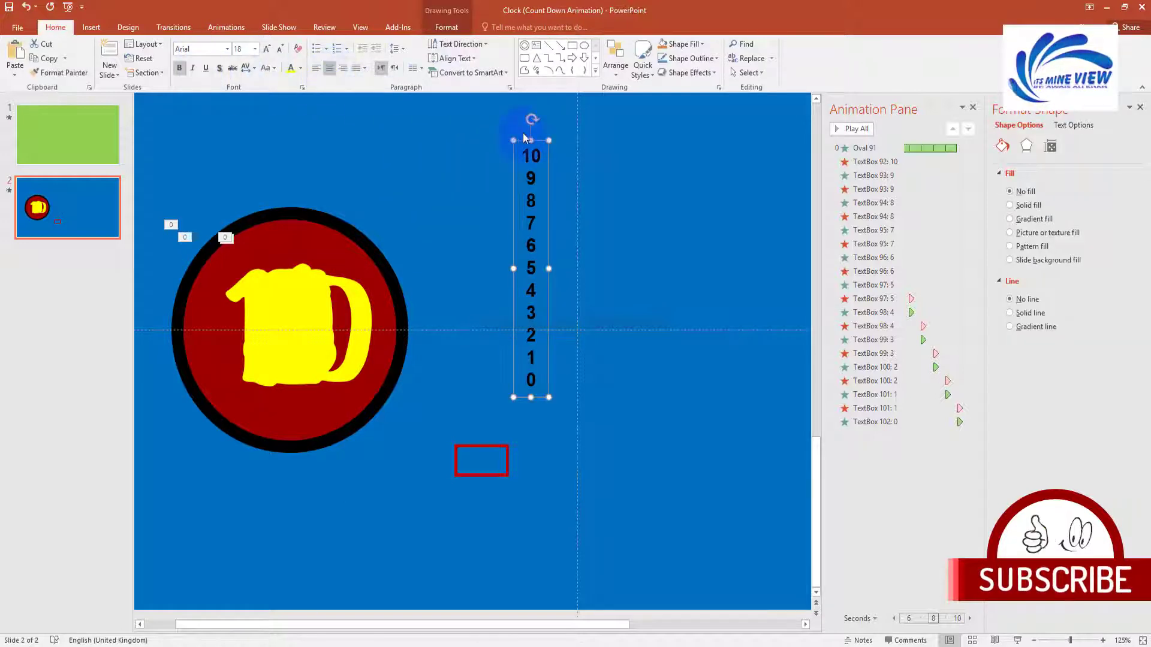
drag(523, 143, 477, 191)
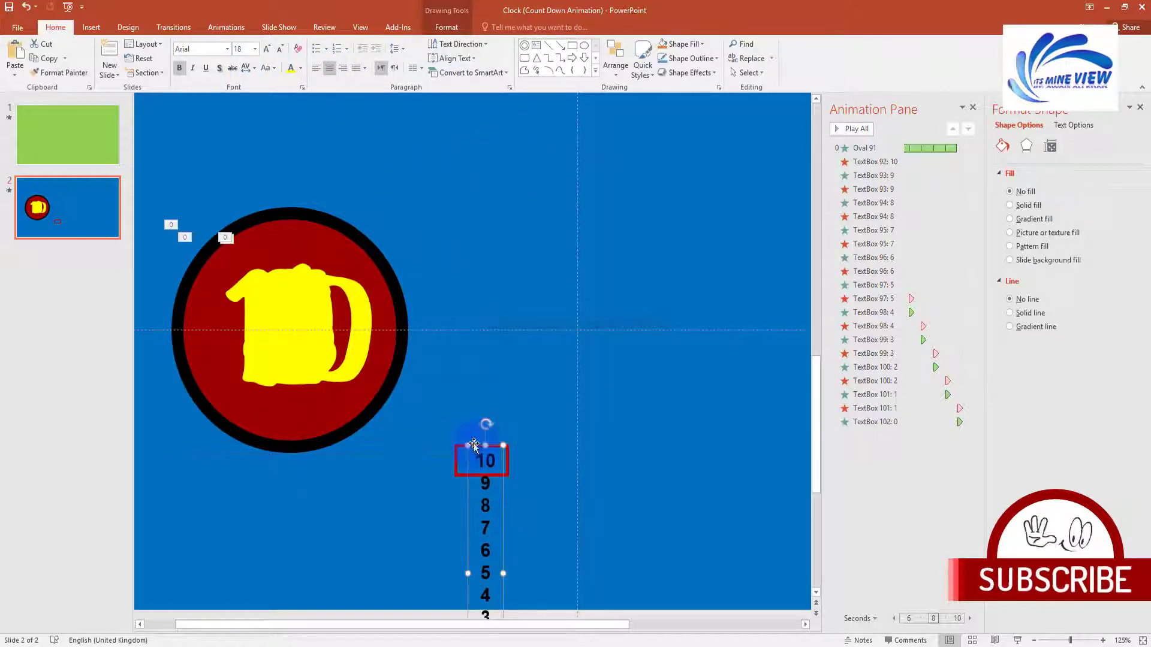
Step: Reposition the oval and number column, then shift the column up and left toward the red frame
scroll(441, 319, down, 5)
drag(187, 263, 483, 642)
drag(351, 318, 524, 327)
click(547, 329)
click(594, 539)
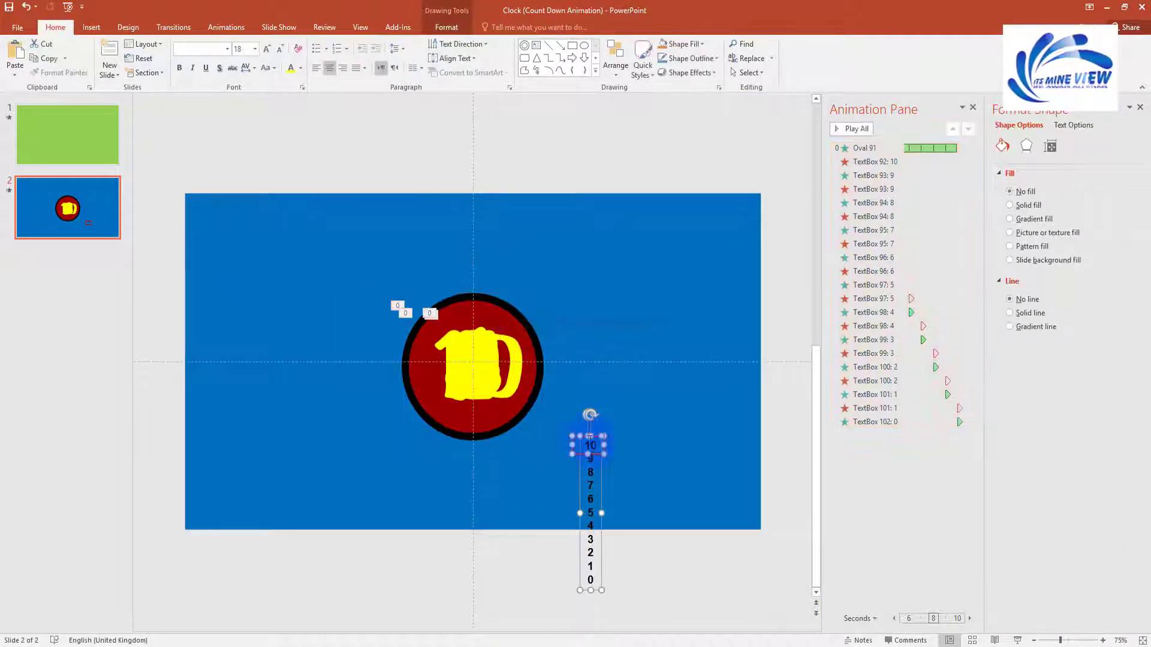
scroll(591, 443, up, 8)
drag(485, 292, 414, 264)
click(444, 312)
Step: Align Center the red frame and number column so 10 sits inside the frame
click(429, 312)
click(402, 312)
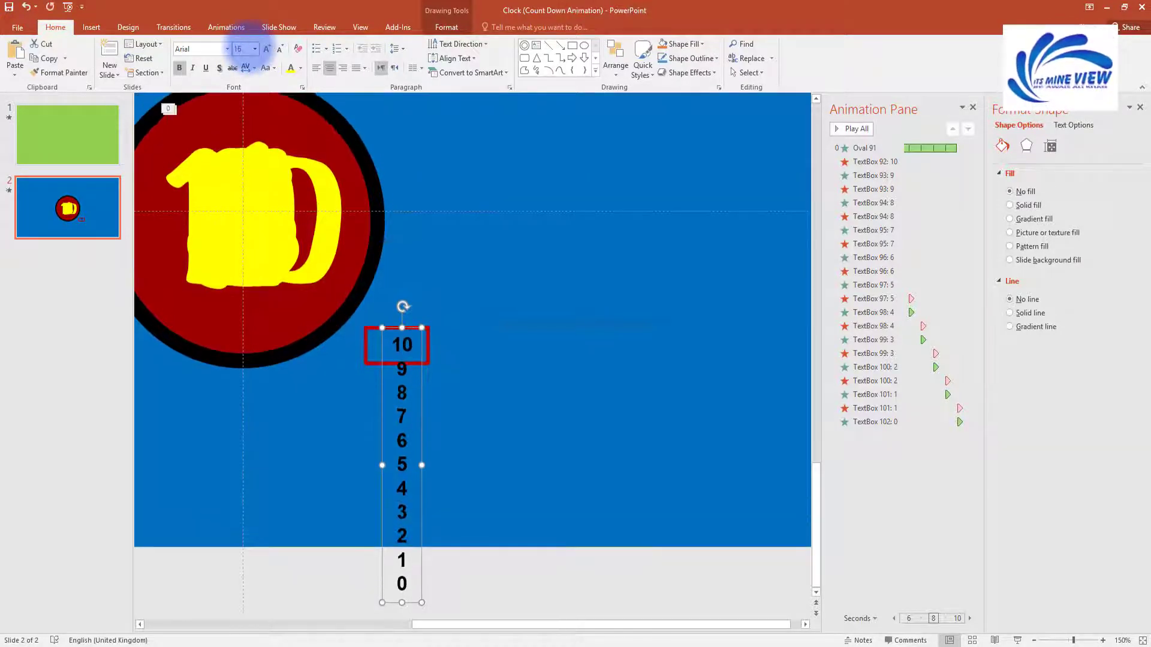
click(347, 380)
click(401, 365)
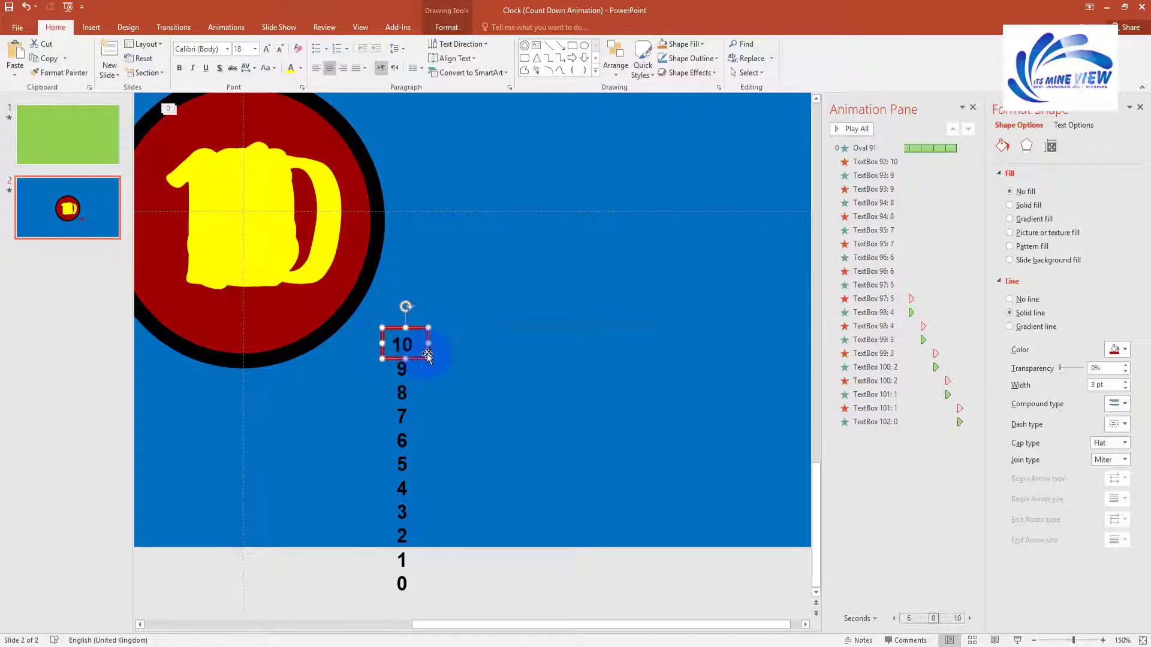
shift+click(401, 382)
click(446, 27)
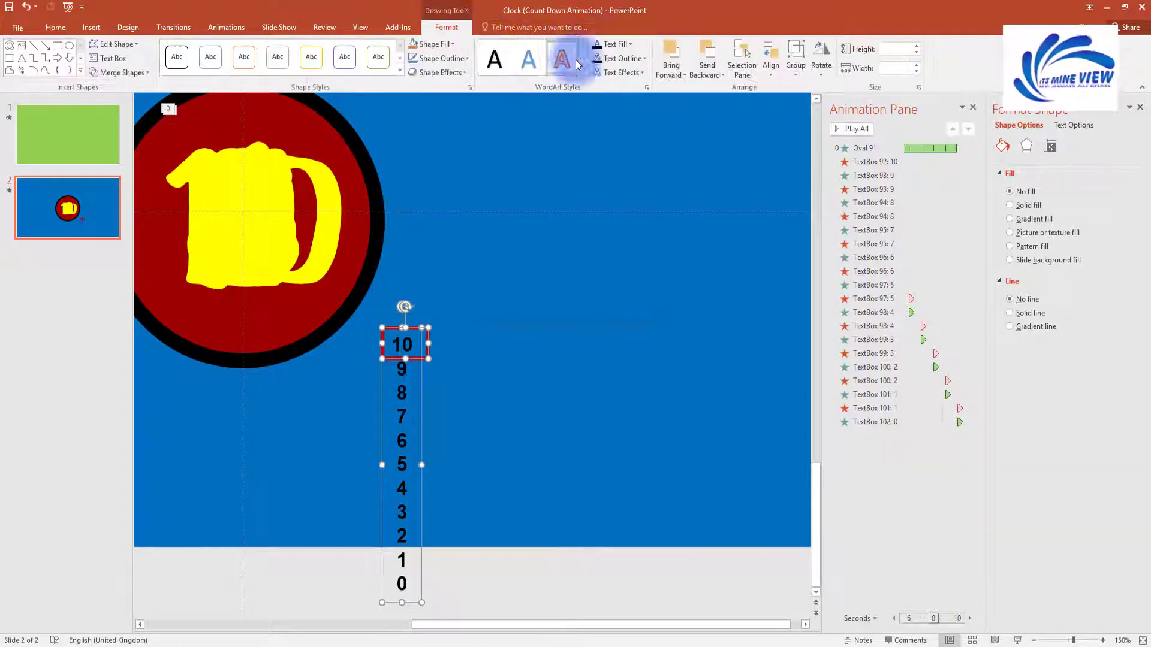
click(768, 69)
click(797, 103)
click(419, 367)
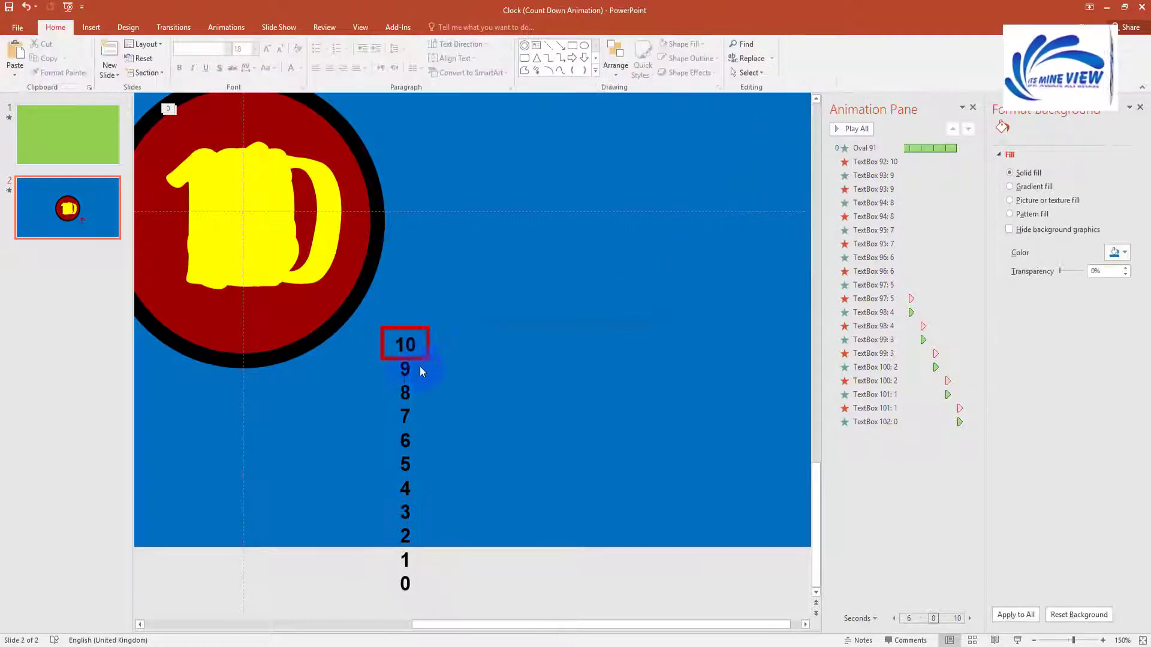
Step: Add a straight-line motion path animation to the number column
click(488, 334)
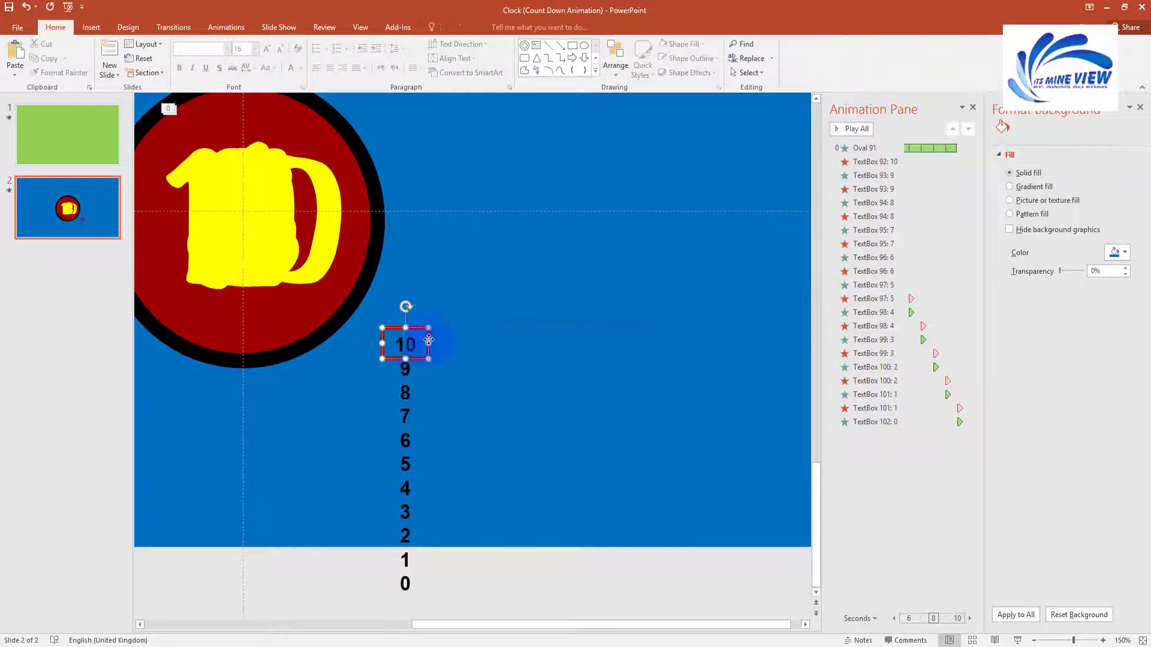
shift+click(406, 393)
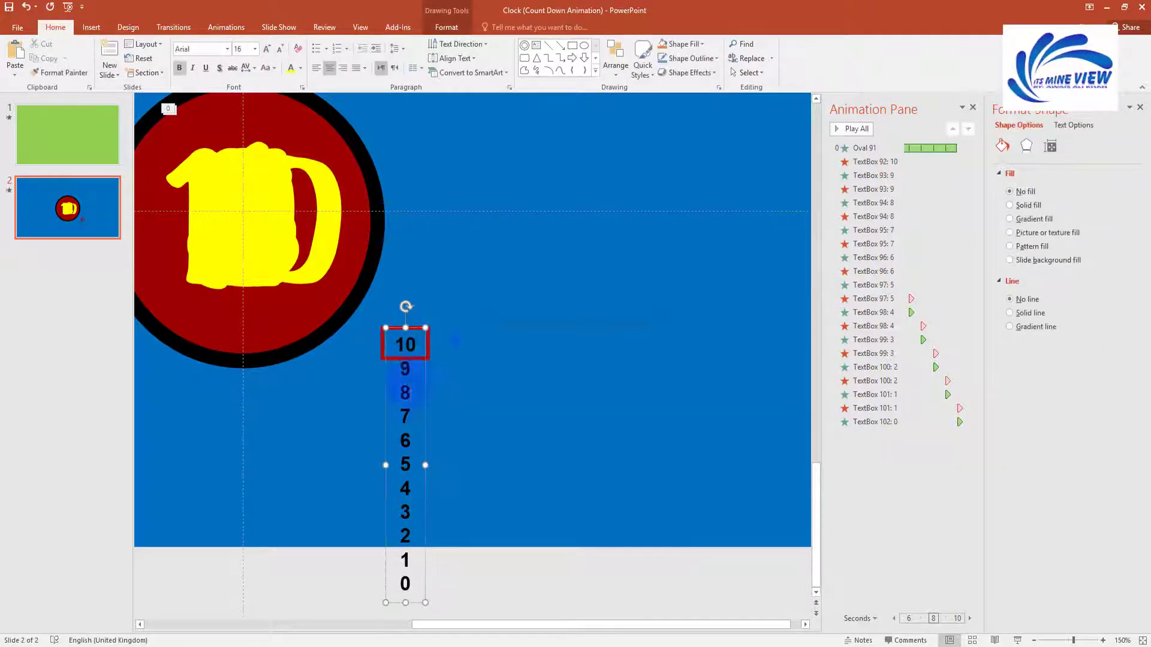
click(211, 30)
click(779, 69)
click(274, 362)
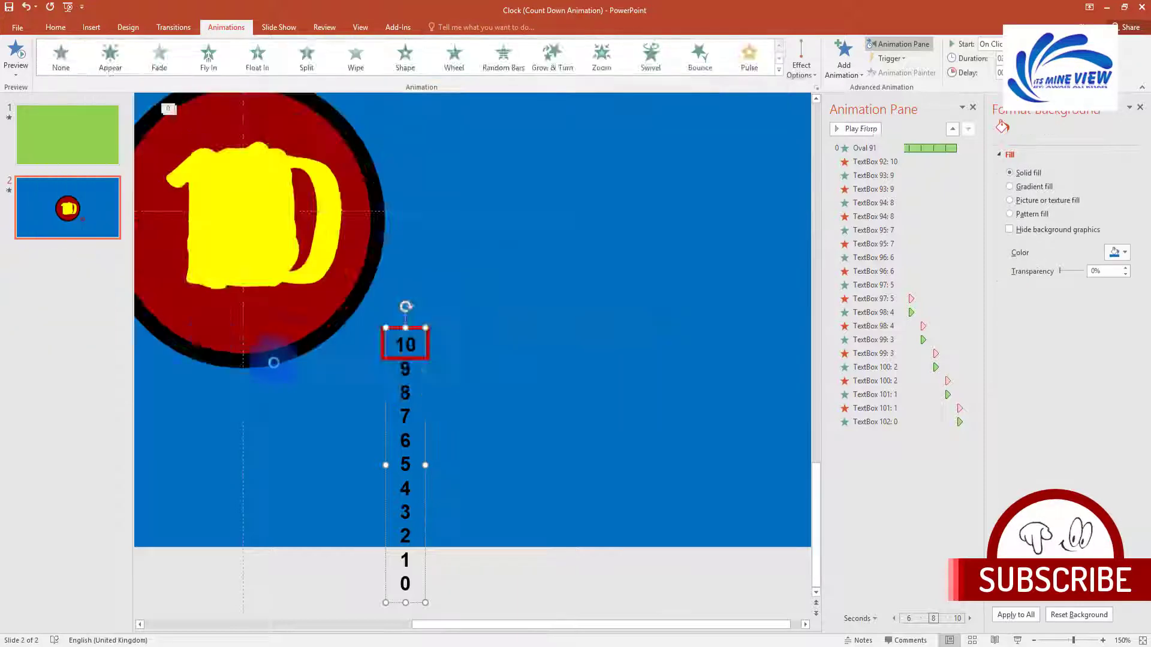
Step: Try reversing the motion path direction, then undo the animation
click(700, 386)
click(404, 467)
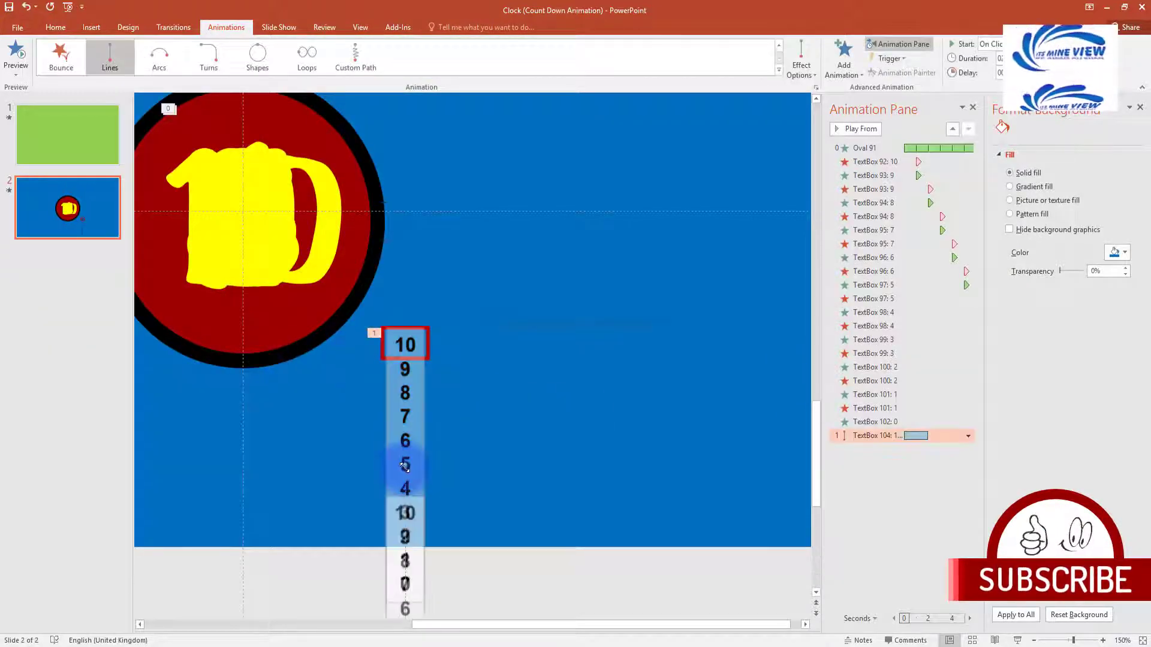
scroll(405, 537, up, 5)
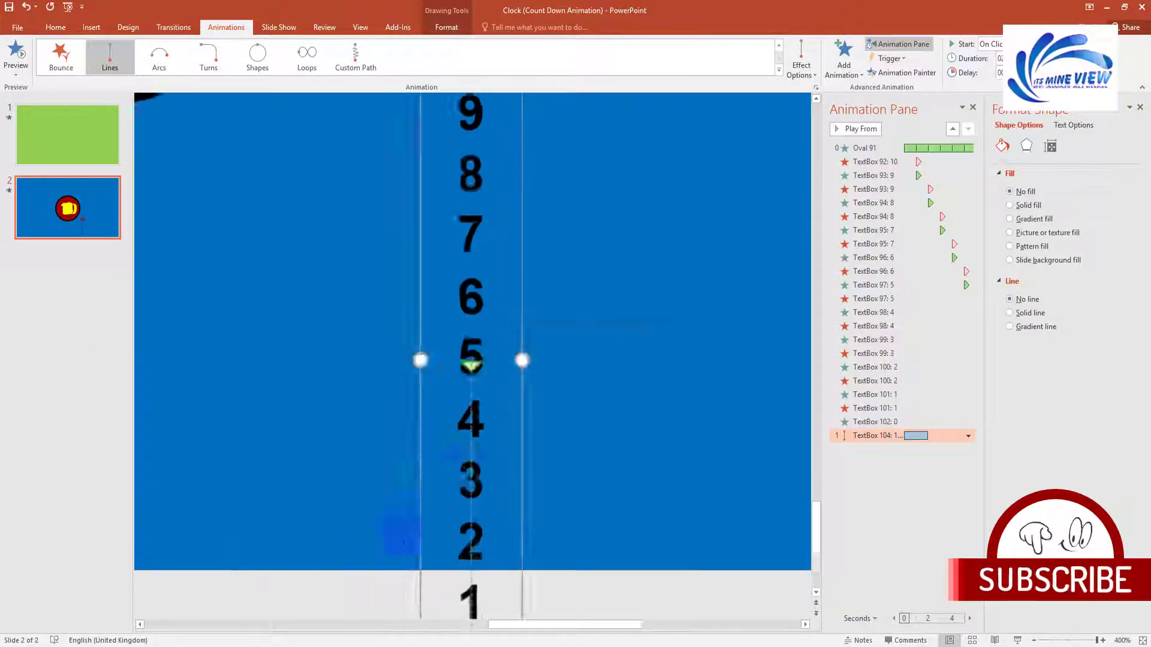
right_click(471, 357)
click(488, 397)
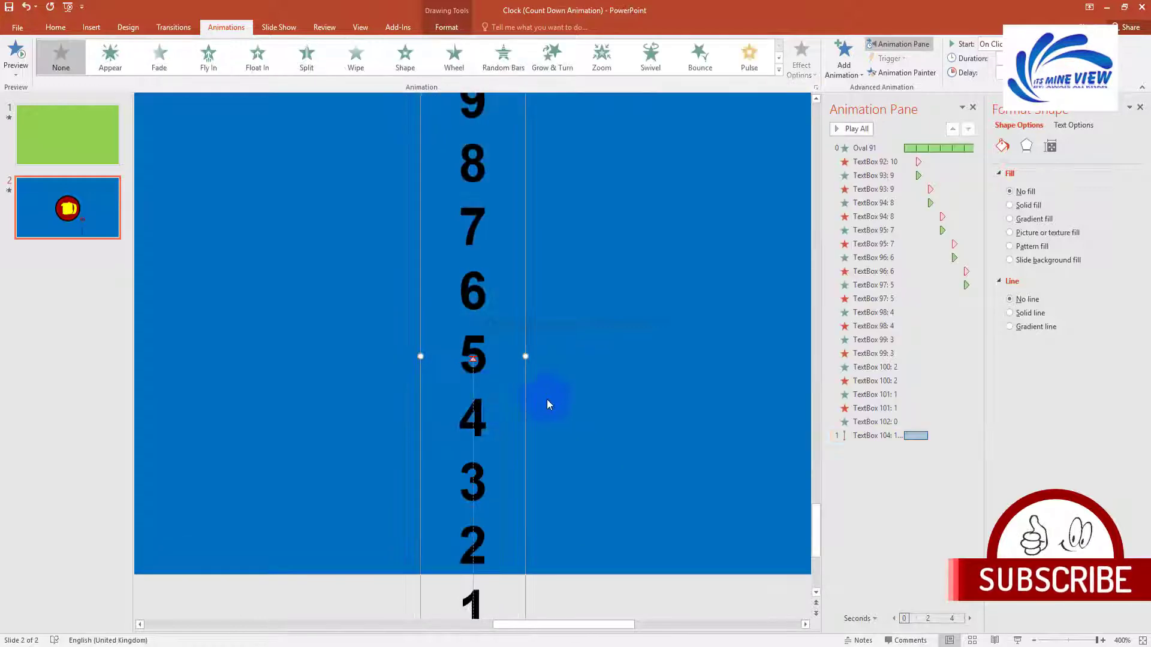
key(ctrl+z)
key(ctrl+z)
Step: Reapply the Lines motion path to the number column and preview it
scroll(551, 362, down, 5)
click(548, 368)
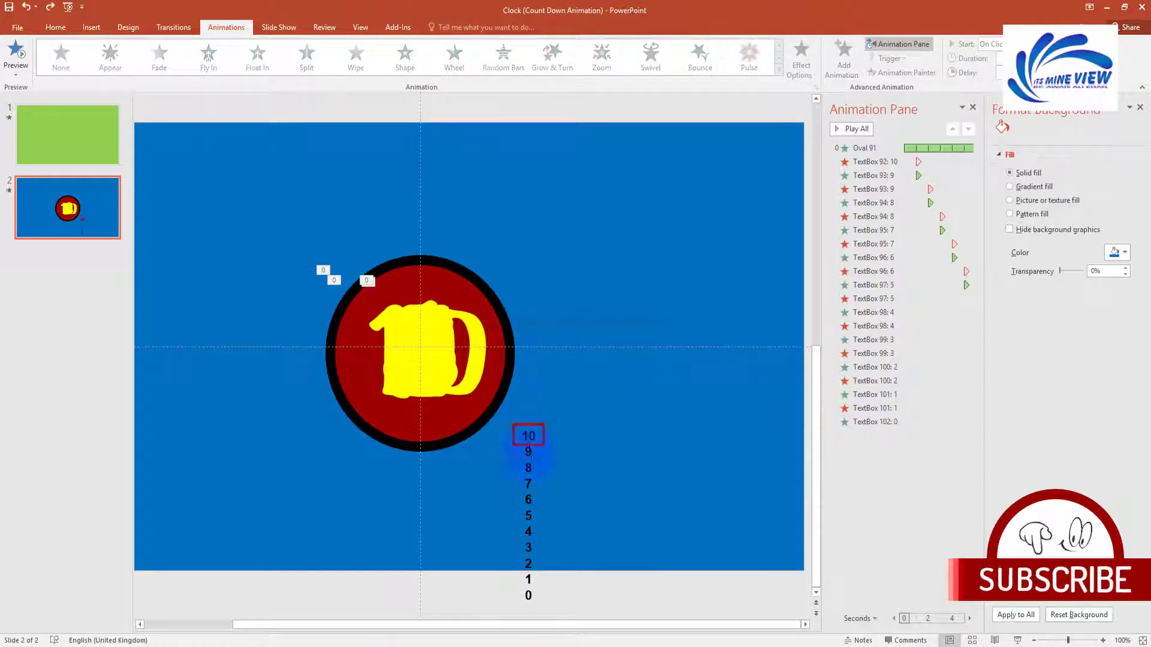
click(530, 465)
click(779, 71)
click(62, 295)
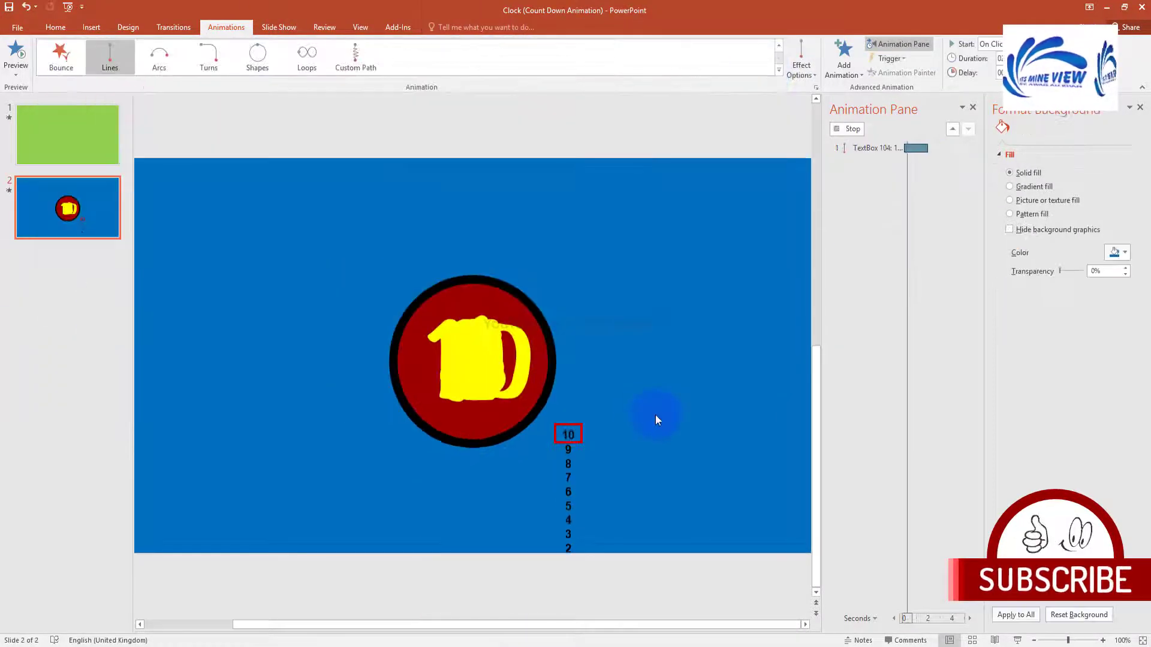
click(627, 426)
click(872, 434)
click(863, 130)
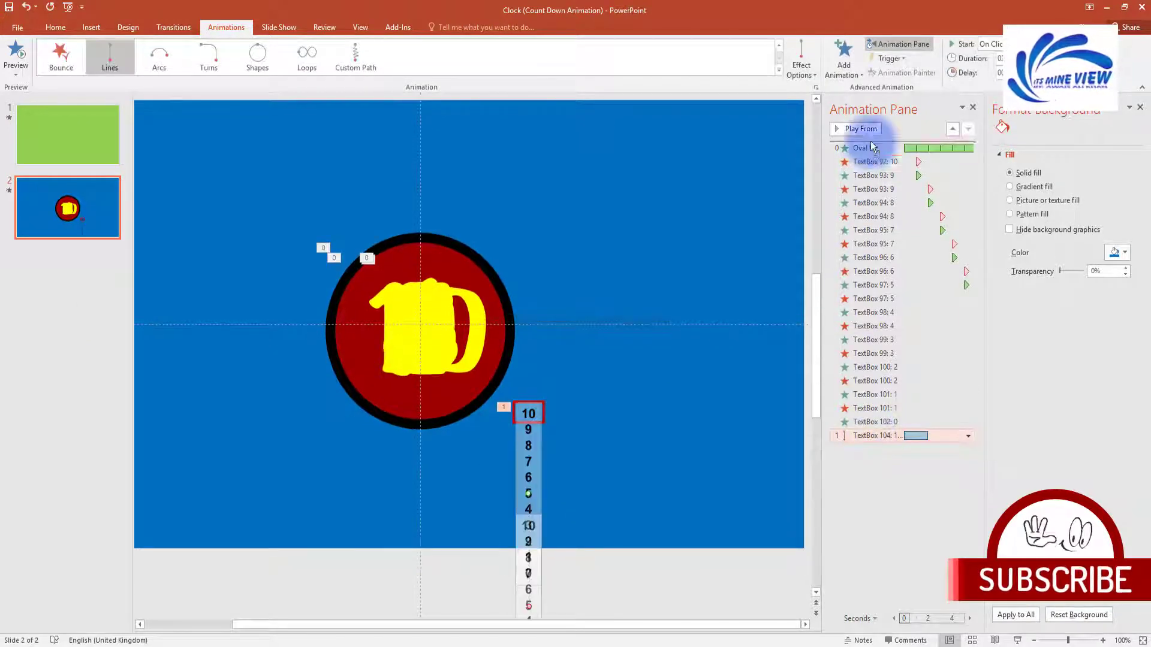
Step: Move the column's animation right after Oval 91 and give it a 0.2 s smooth end
drag(871, 164, 856, 163)
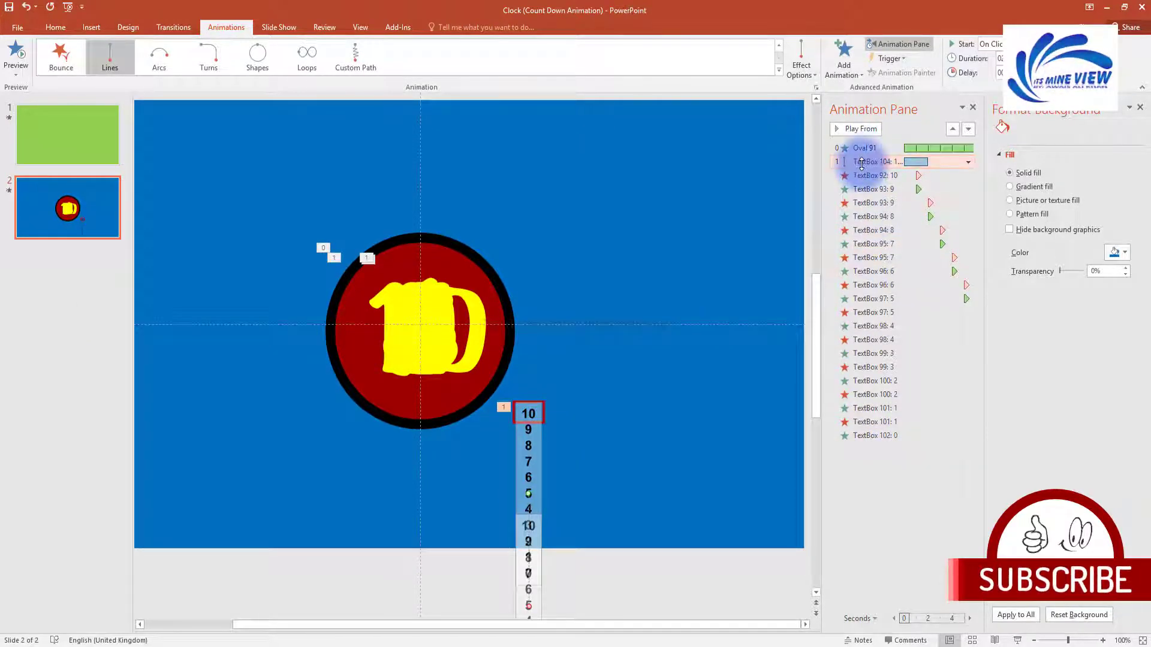
double_click(861, 164)
drag(670, 290, 655, 307)
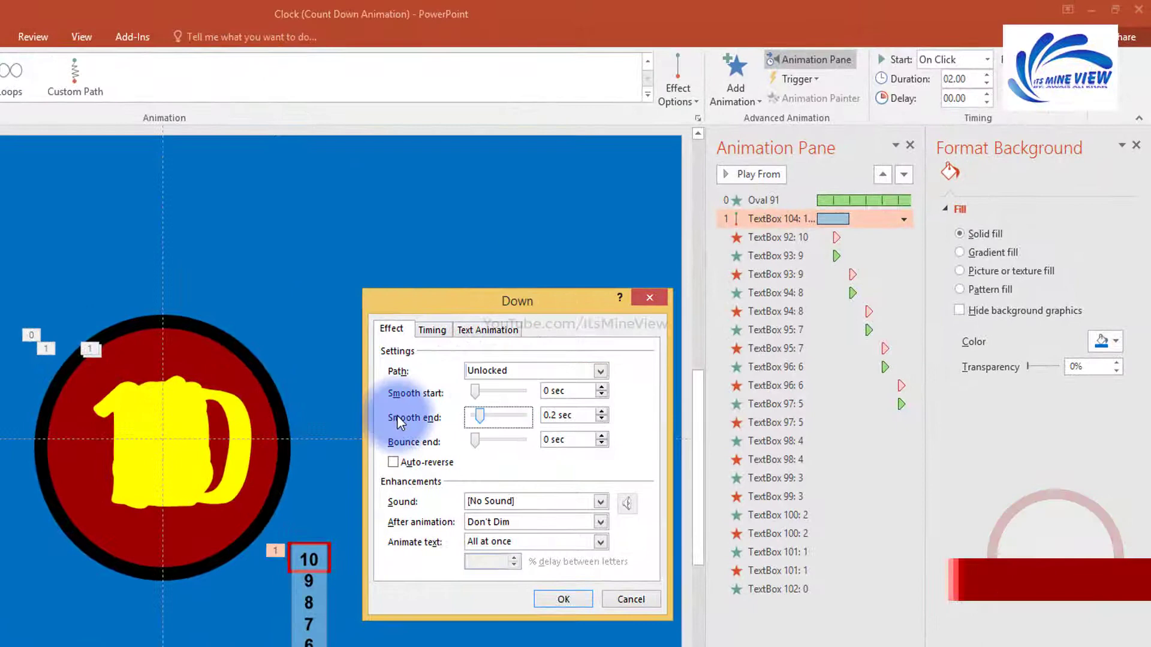
Step: Set the motion to start With Previous, last 1 second, and repeat until next click
click(434, 331)
click(535, 355)
click(537, 394)
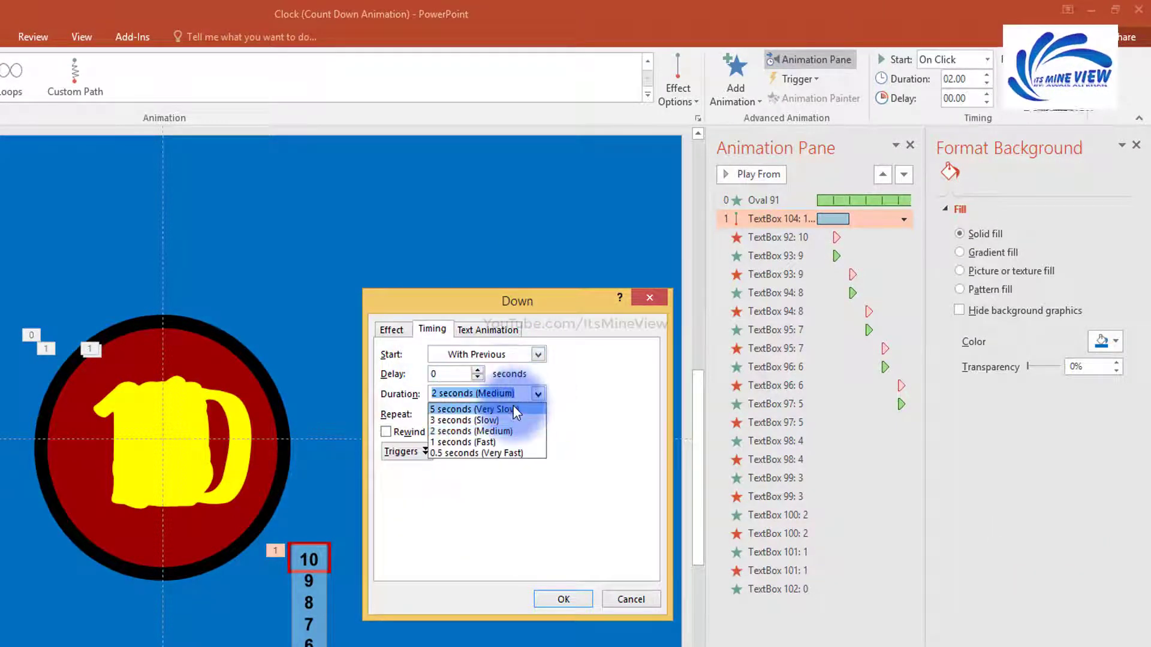
click(489, 442)
click(538, 414)
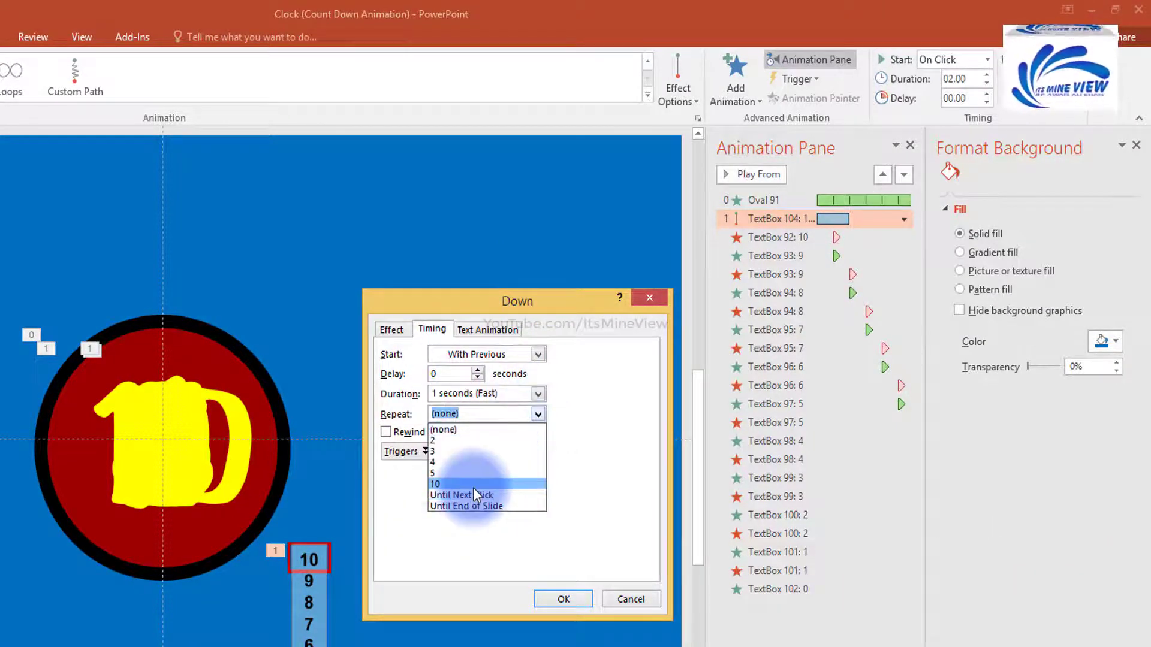
click(475, 495)
click(564, 600)
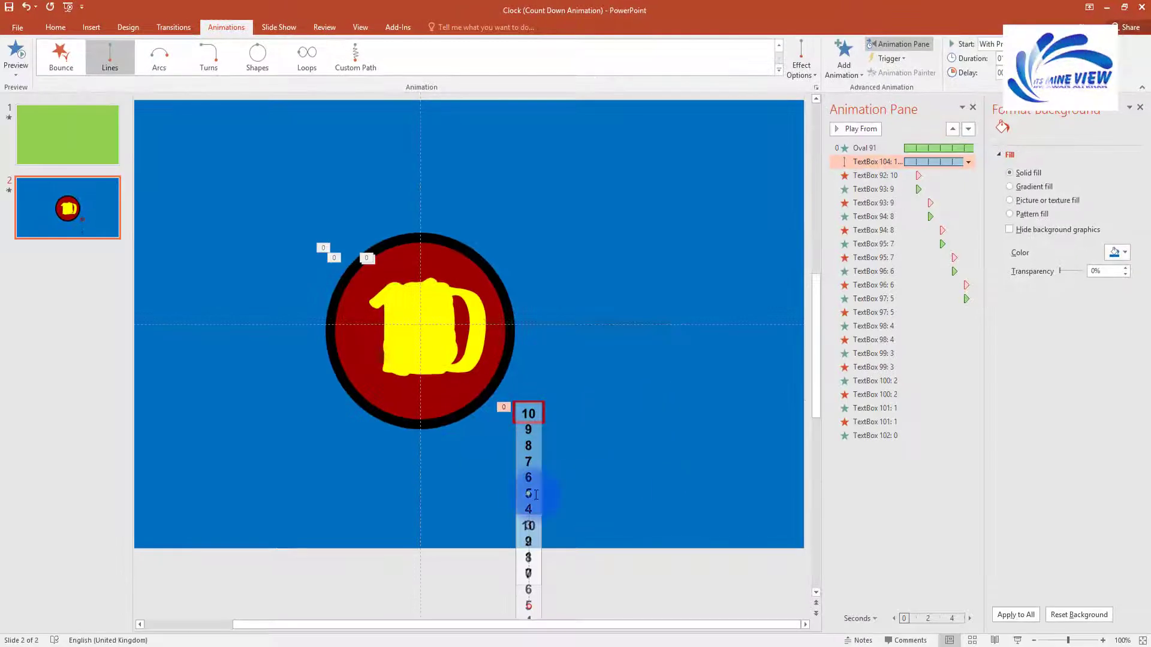
Step: Test-move the number strip, undo the accidental duplicate, and preview the countdown
click(528, 494)
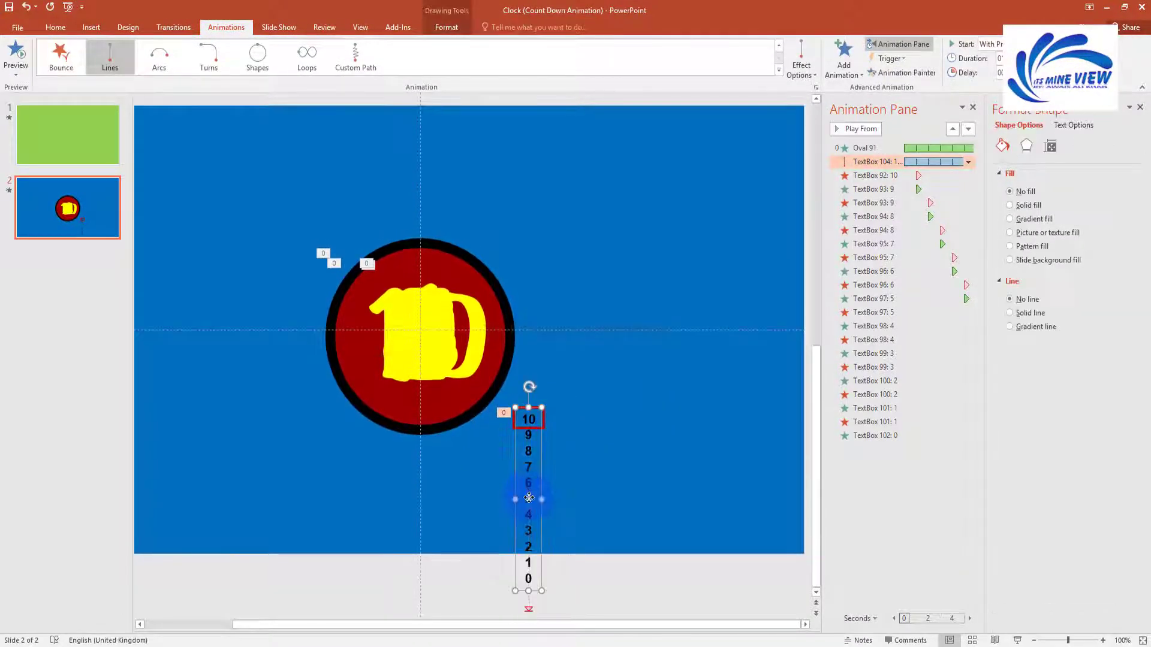
click(520, 527)
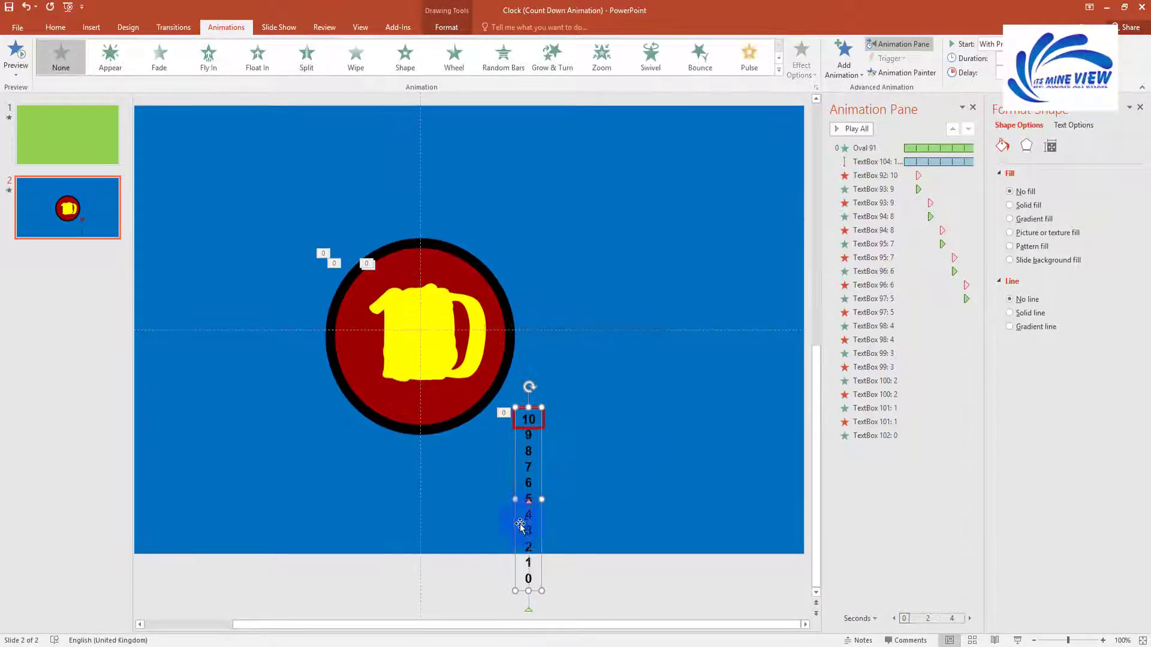
click(528, 604)
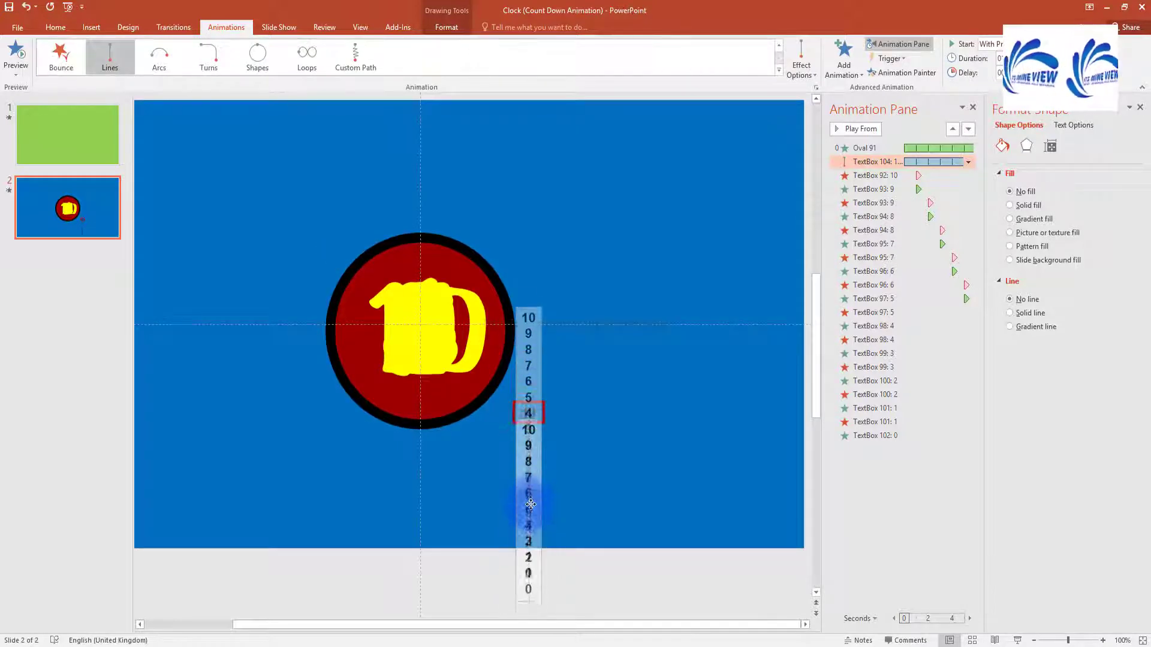
drag(542, 561, 548, 324)
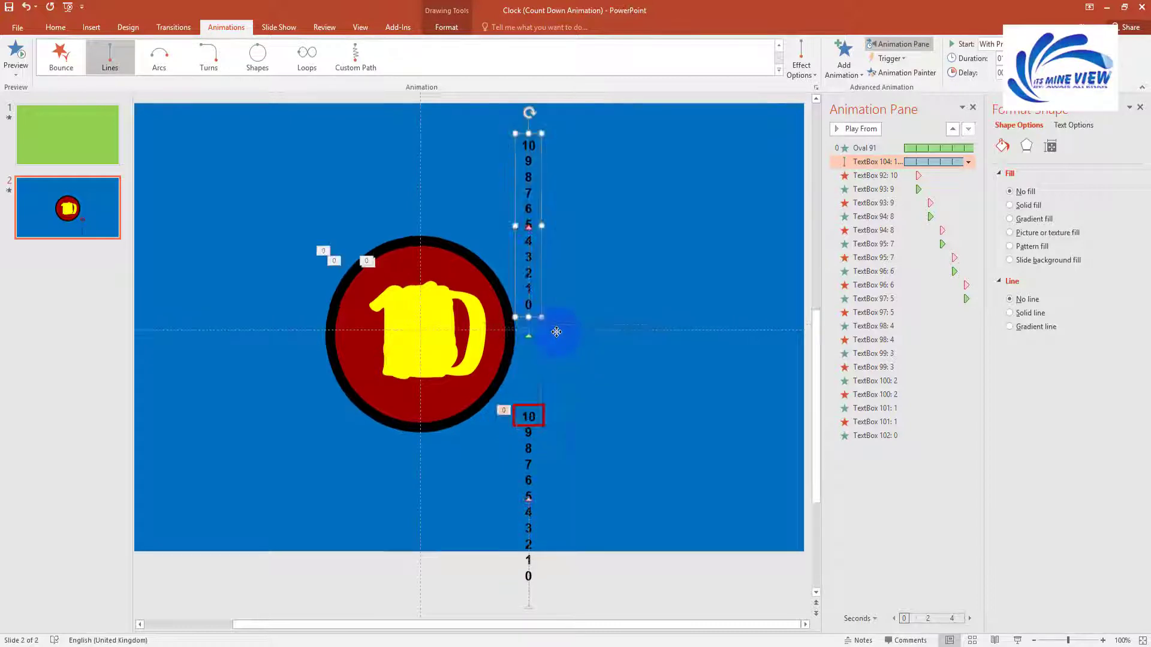
click(588, 444)
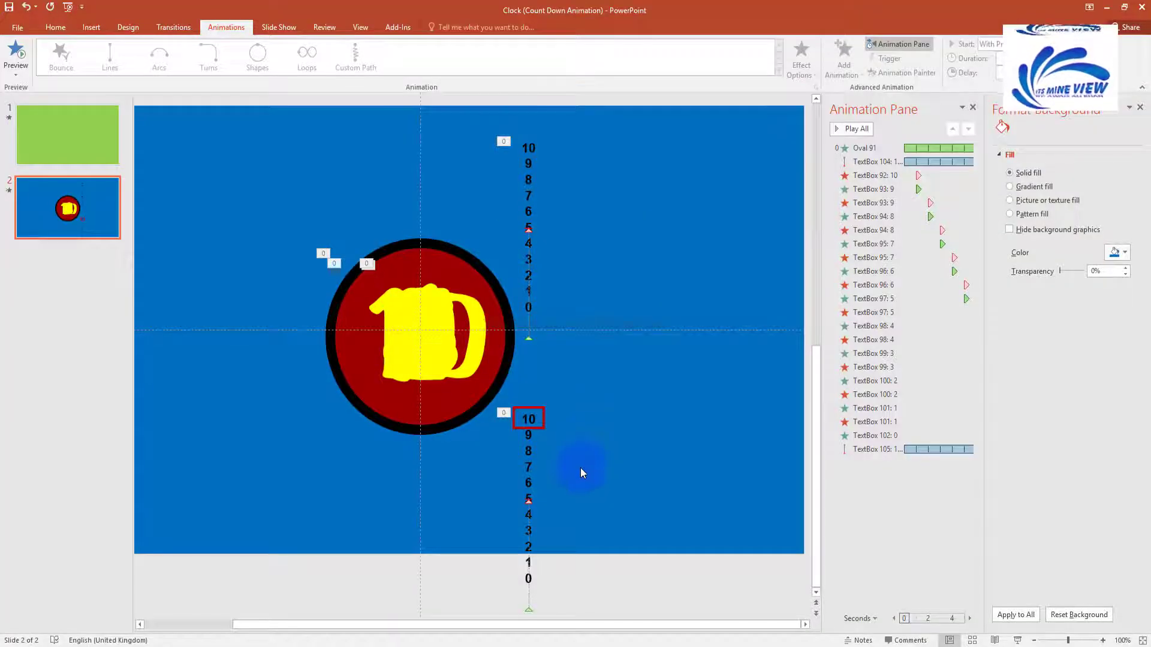
key(ctrl+z)
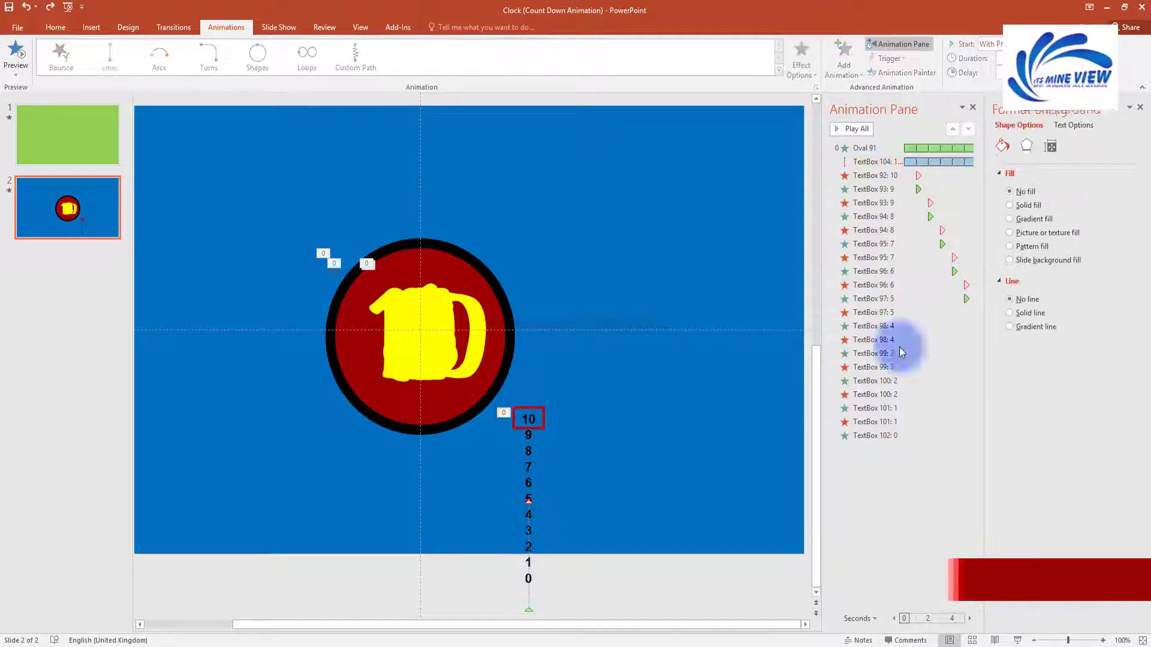
click(858, 128)
click(524, 475)
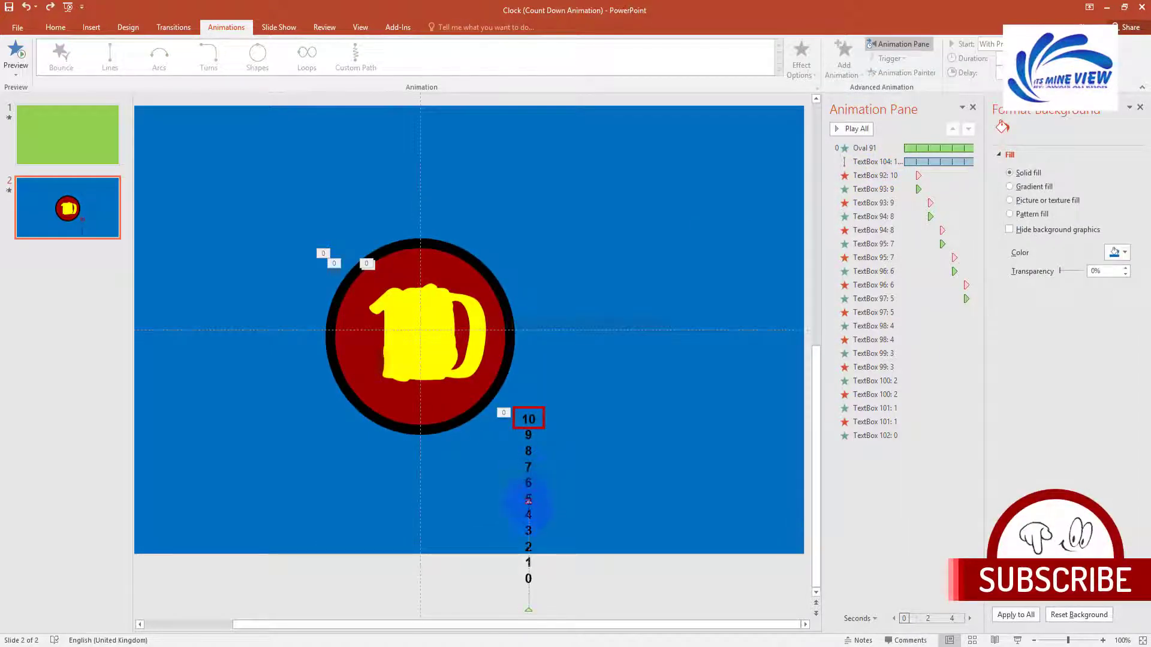
Step: Raise the end point of the strip's motion path and preview the adjusted animation
click(528, 503)
ctrl+scroll(574, 423, up, 5)
scroll(772, 435, down, 3)
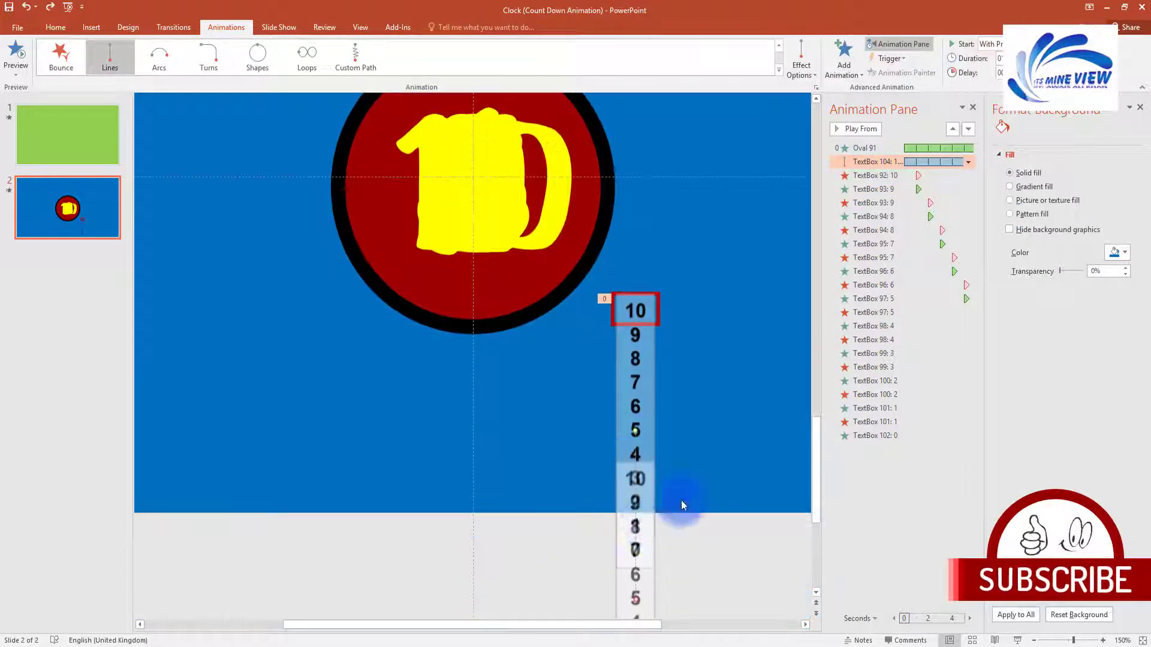
click(633, 591)
click(636, 602)
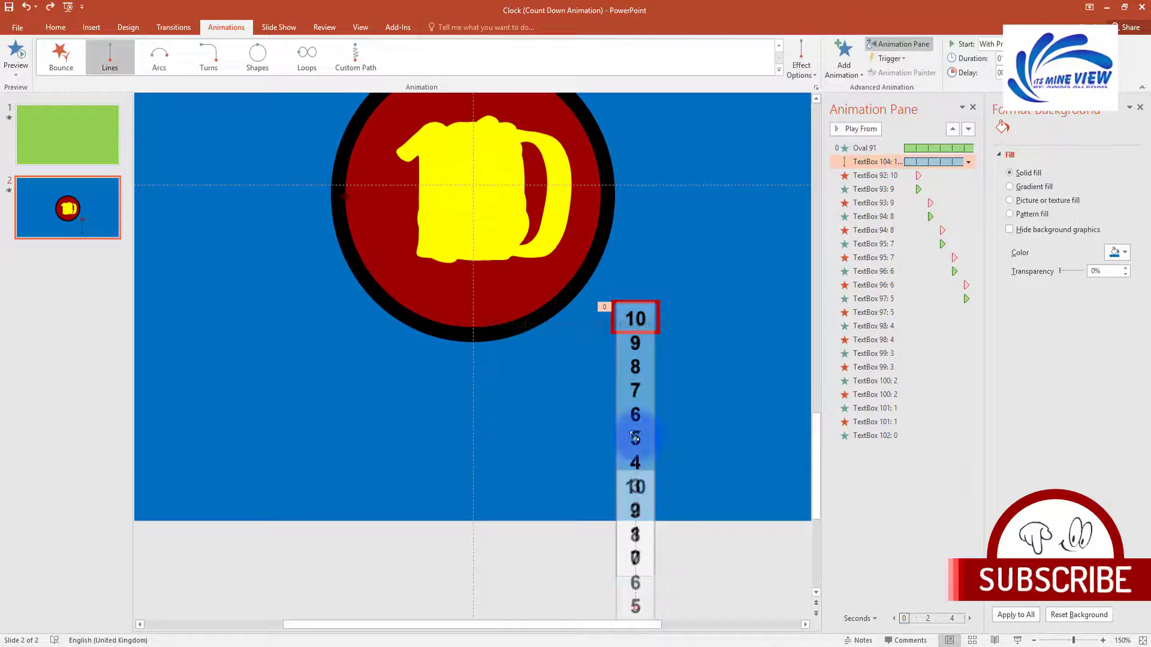
drag(637, 436, 638, 349)
key(ctrl+z)
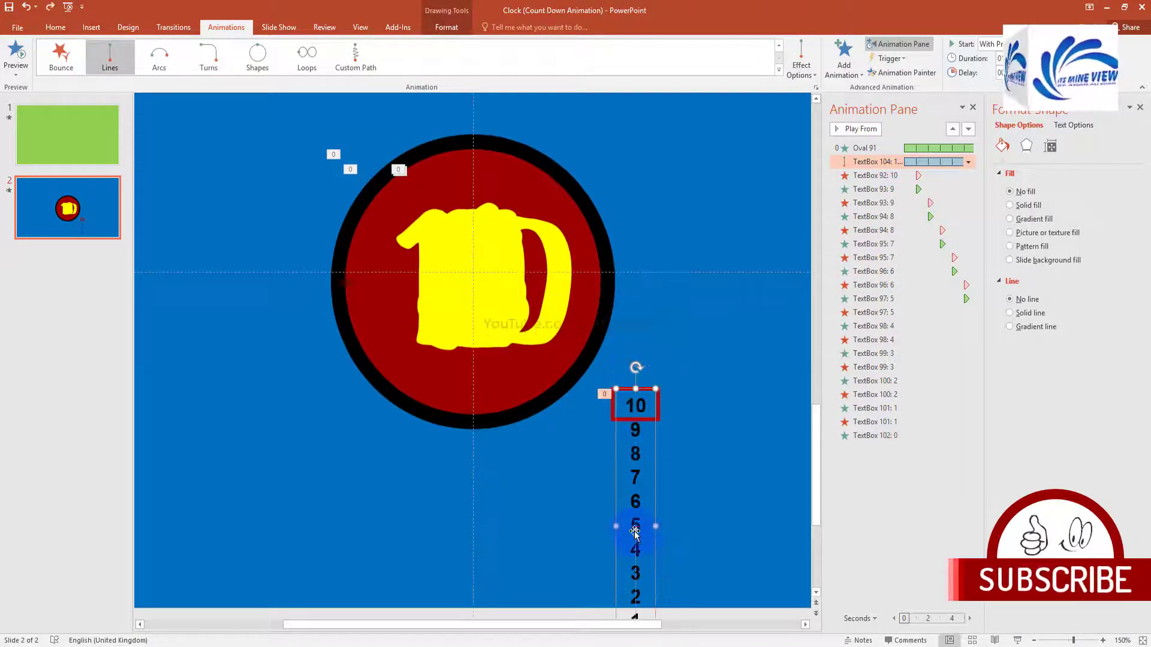
drag(635, 531, 651, 287)
click(856, 128)
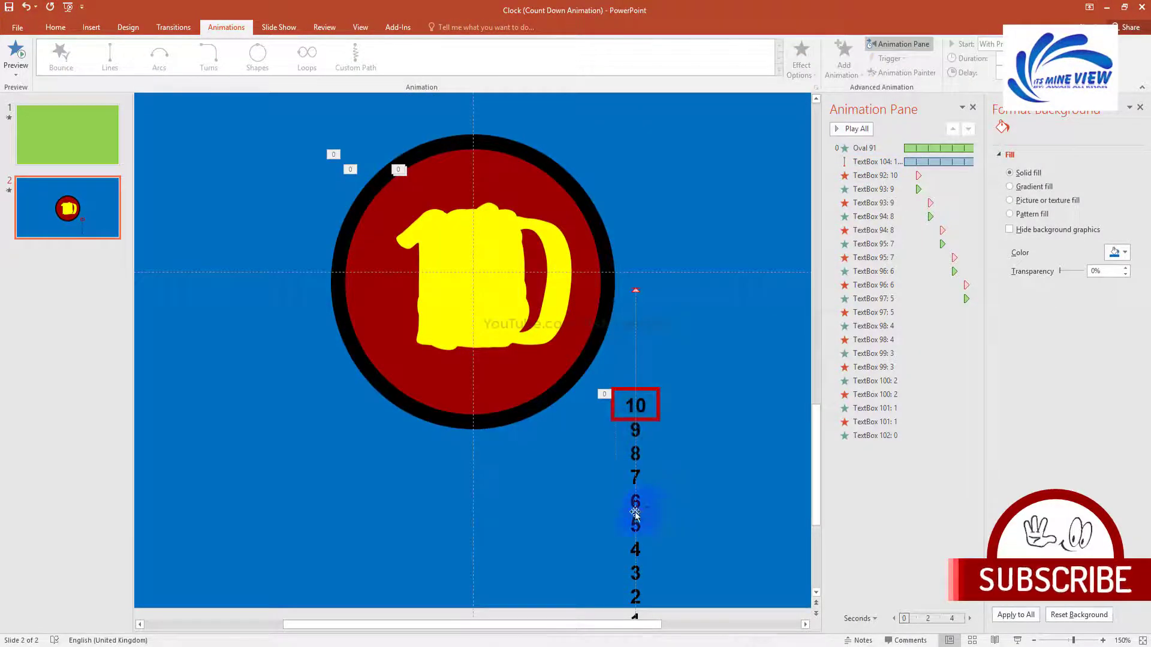
Step: Move the motion path's start point up near 5 and play the whole slide's preview
scroll(649, 502, down, 5)
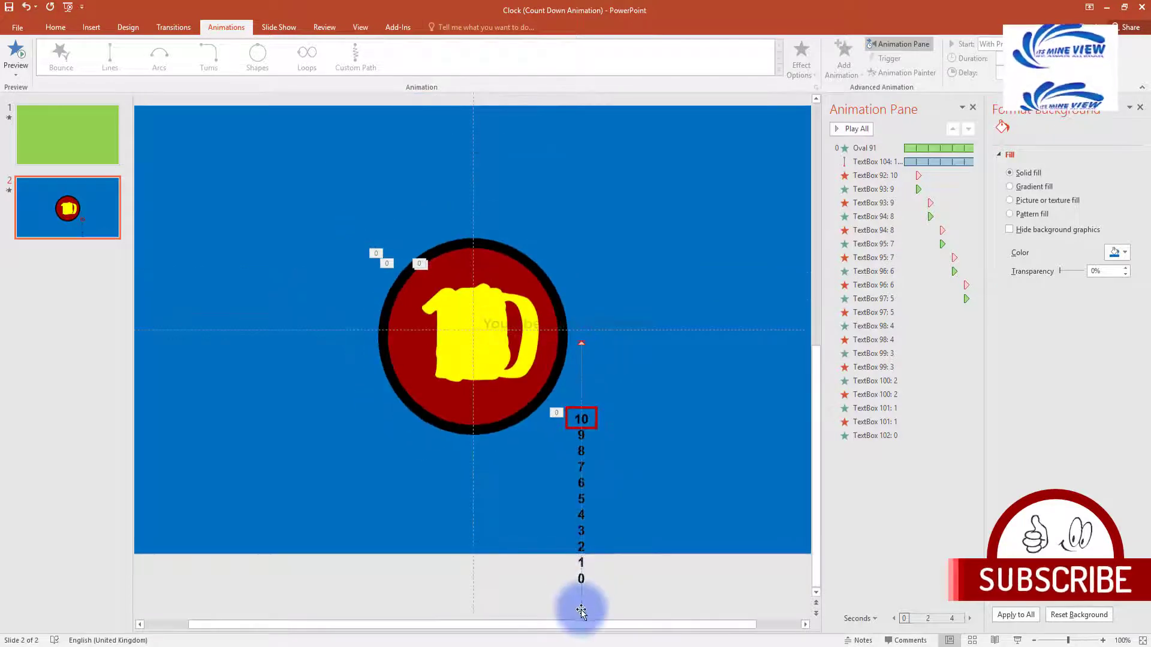
mouse_move(581, 611)
mouse_down()
mouse_move(578, 480)
mouse_move(579, 498)
mouse_up()
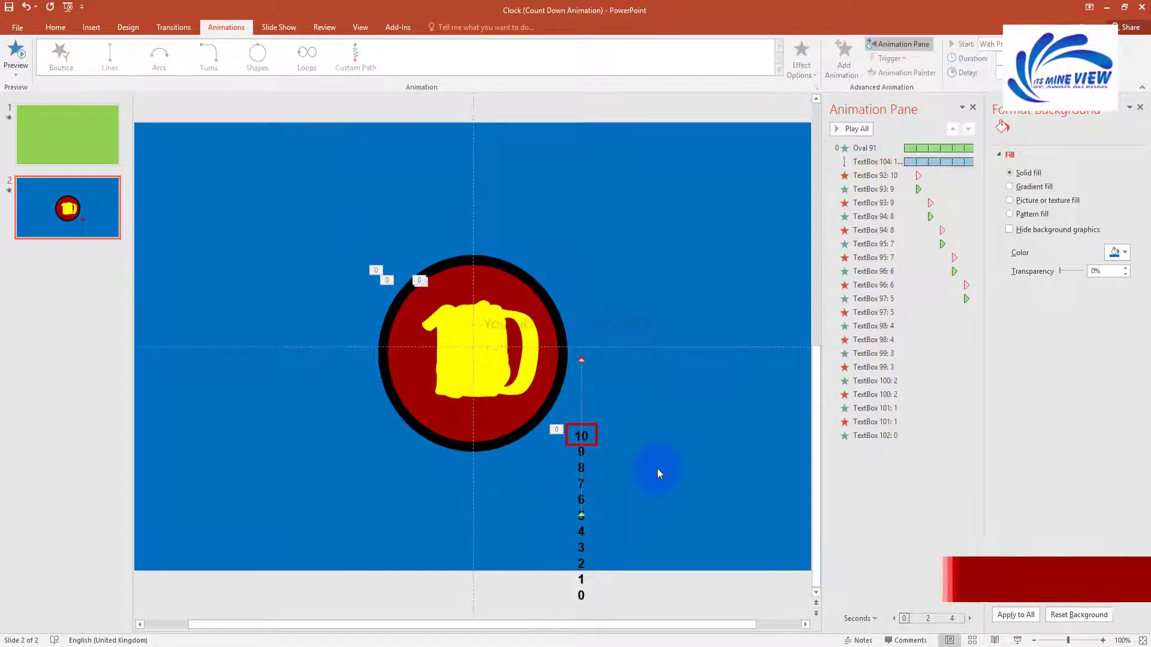
click(858, 129)
click(665, 261)
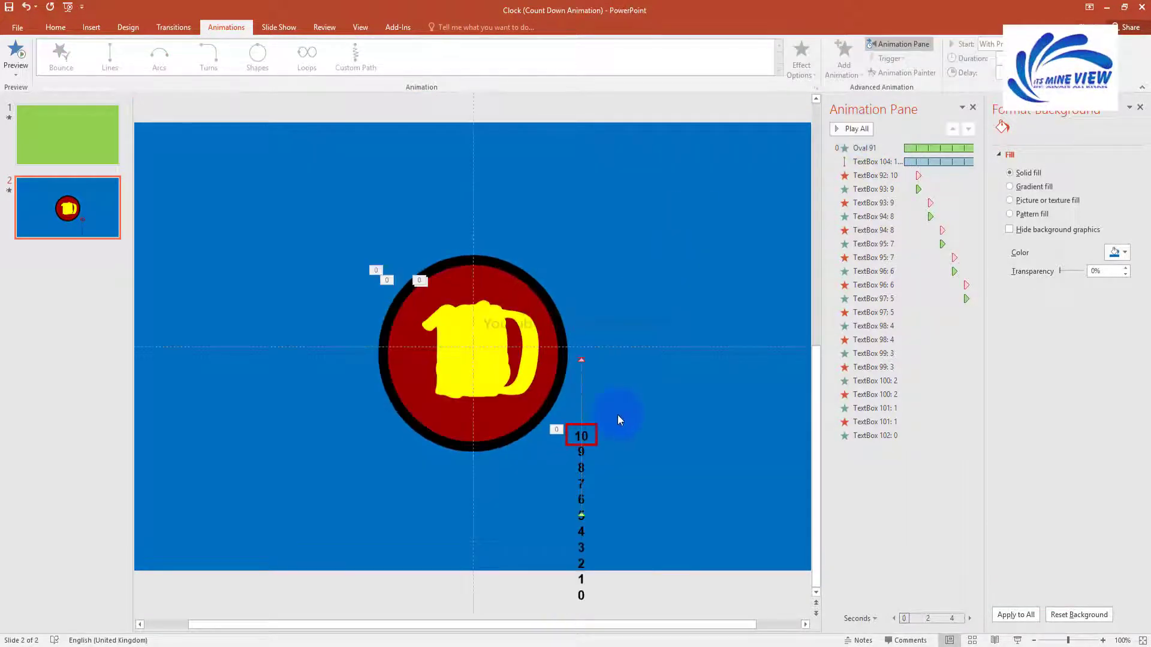
click(55, 27)
Step: Draw a rectangle square in the slide's upper right
click(91, 27)
click(204, 57)
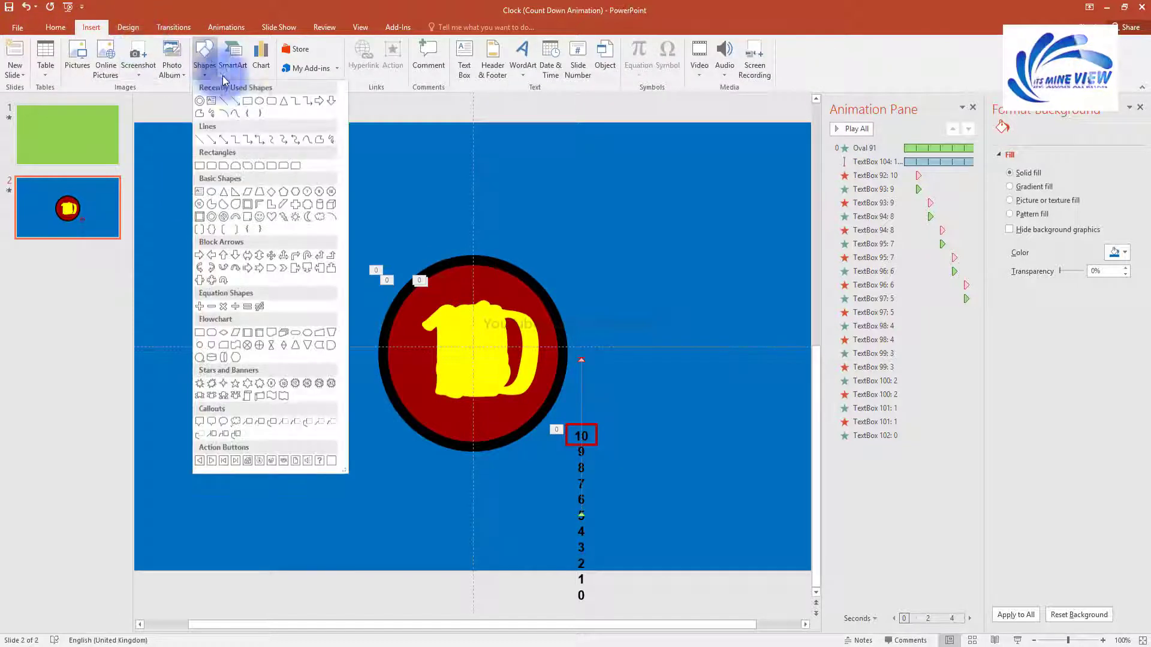
click(201, 136)
drag(570, 202, 602, 254)
drag(573, 218, 629, 252)
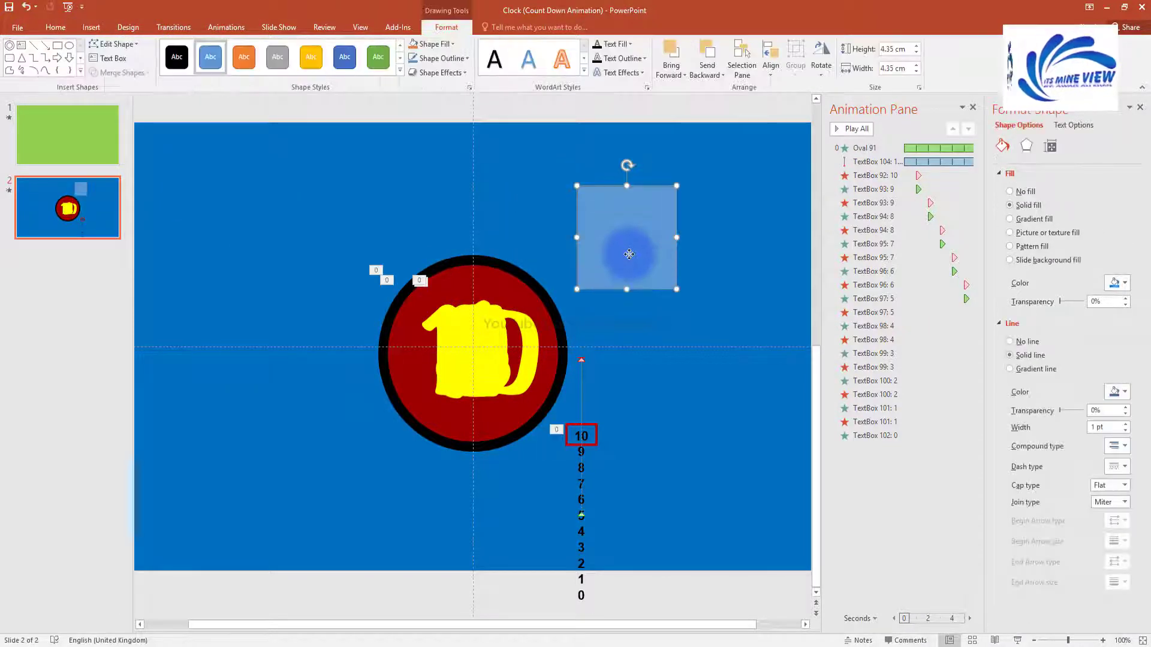
Step: Fill the square with the background blue, leaving no outline
click(722, 258)
click(643, 242)
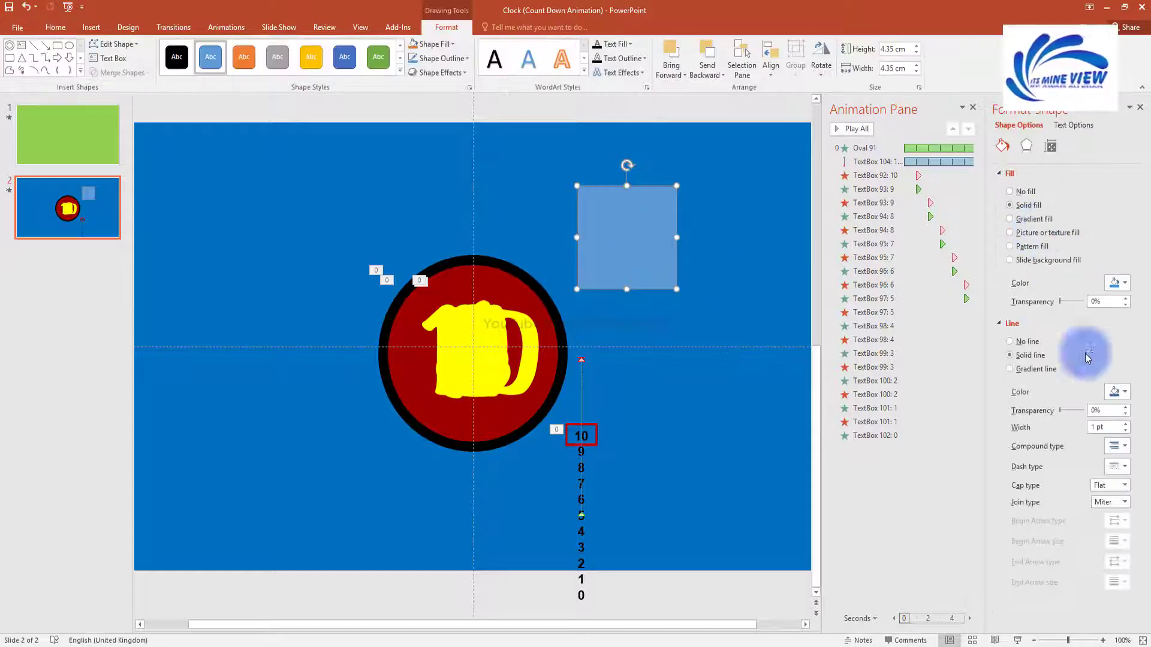
click(1118, 283)
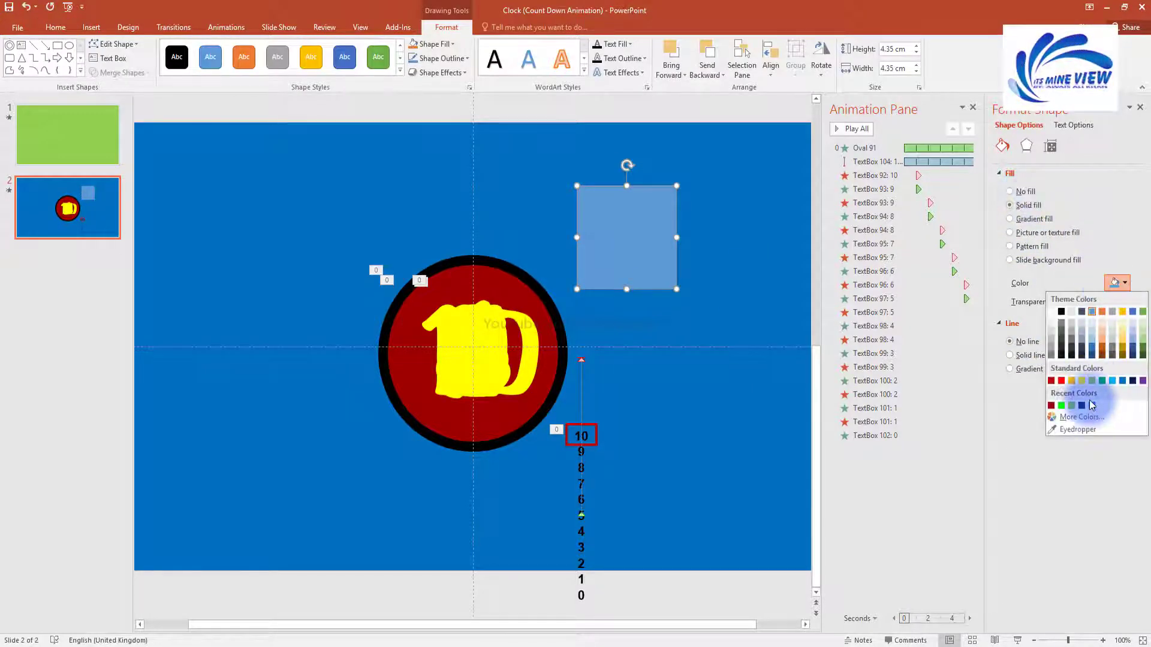
click(1092, 406)
click(1116, 283)
click(1126, 386)
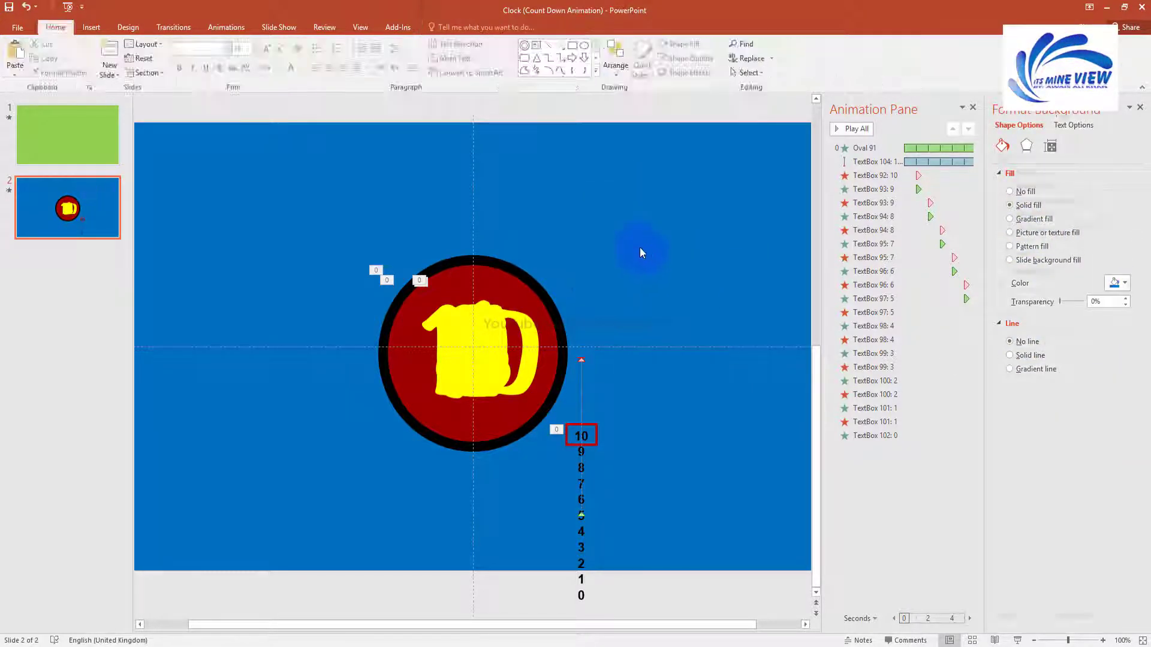
Step: Place the tall blue rectangle above the 10 box and pull a copy downward
scroll(632, 381, up, 10)
scroll(637, 381, down, 5)
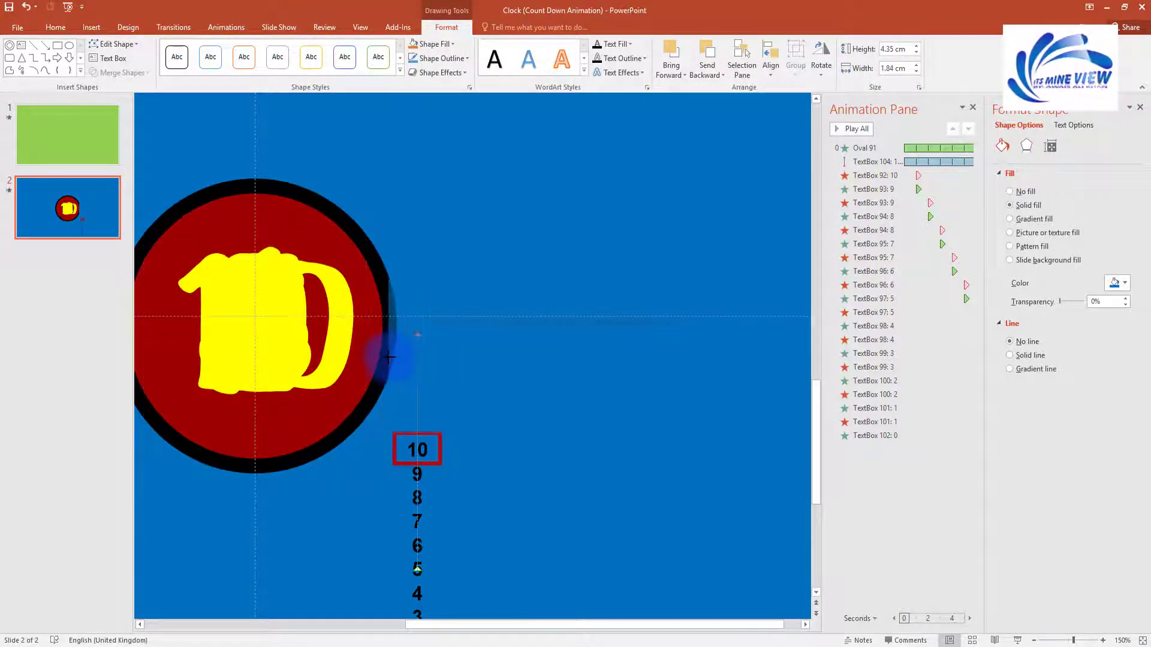
drag(427, 342, 431, 352)
scroll(482, 425, up, 20)
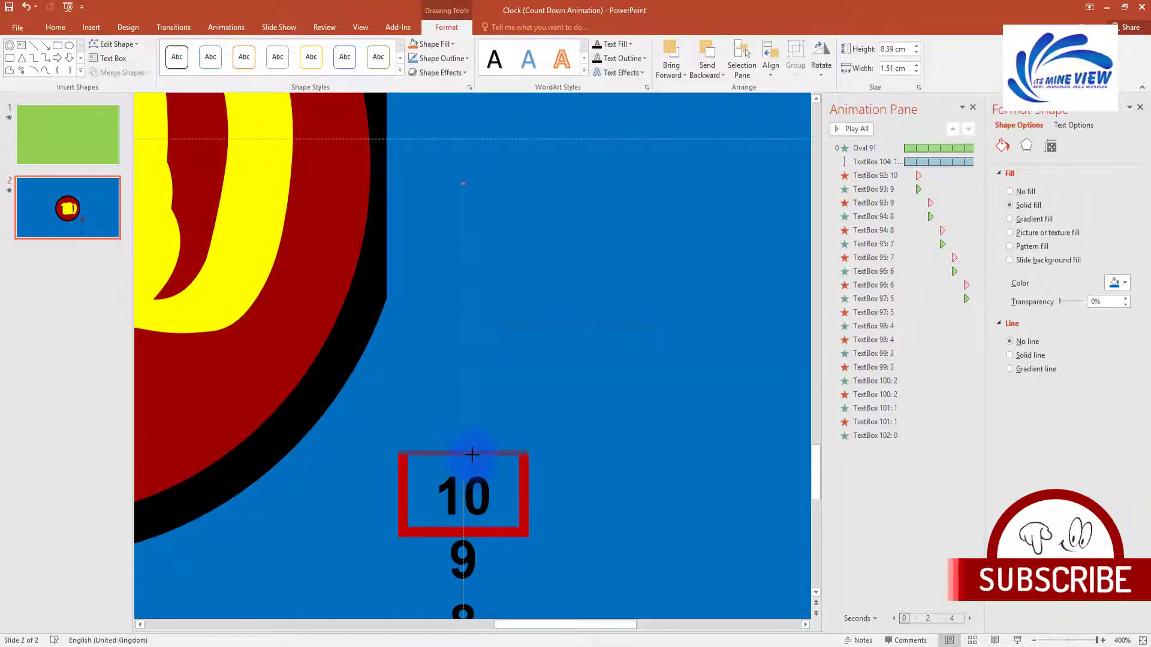
scroll(516, 412, down, 15)
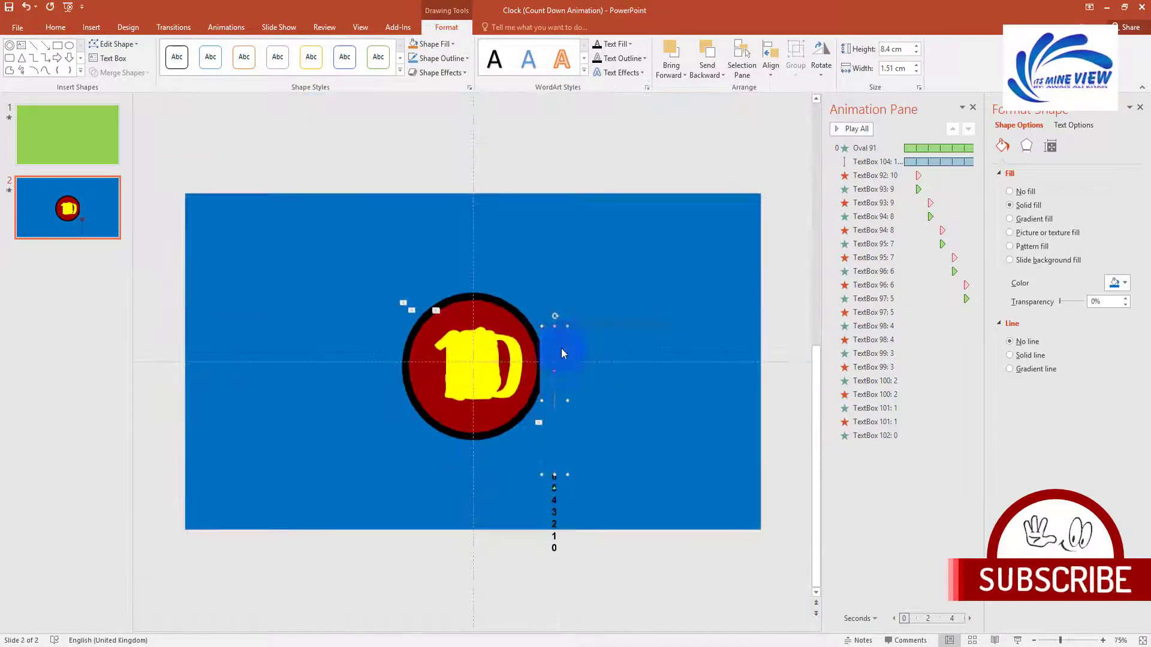
click(595, 358)
key(ctrl+z)
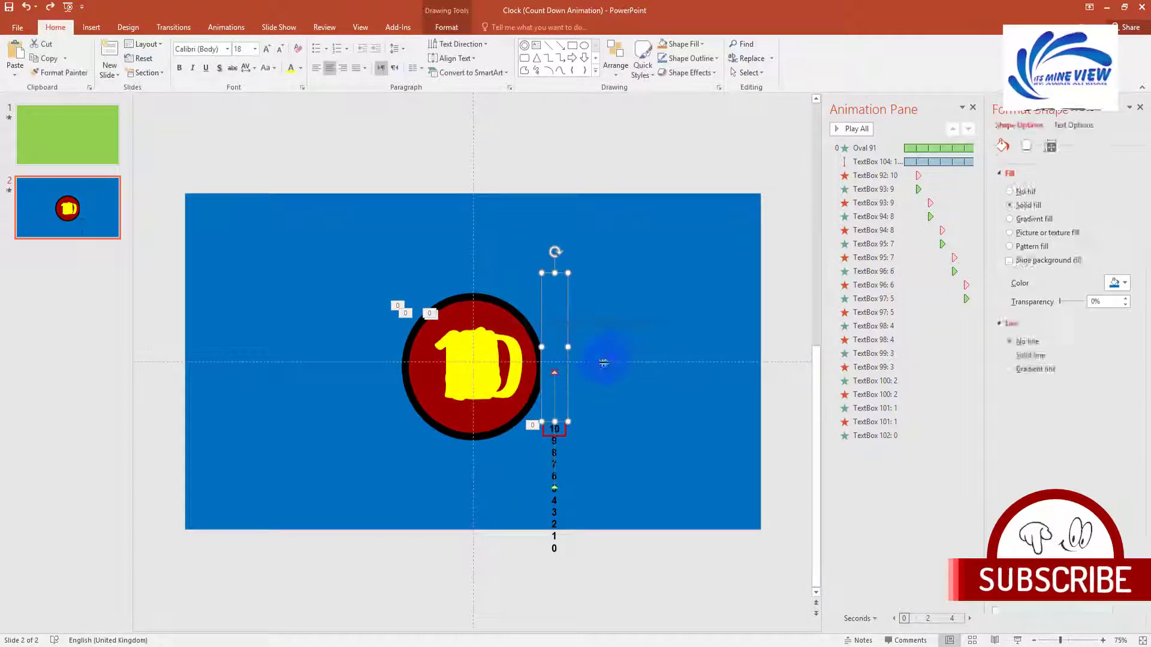
drag(558, 355, 558, 502)
scroll(558, 503, up, 10)
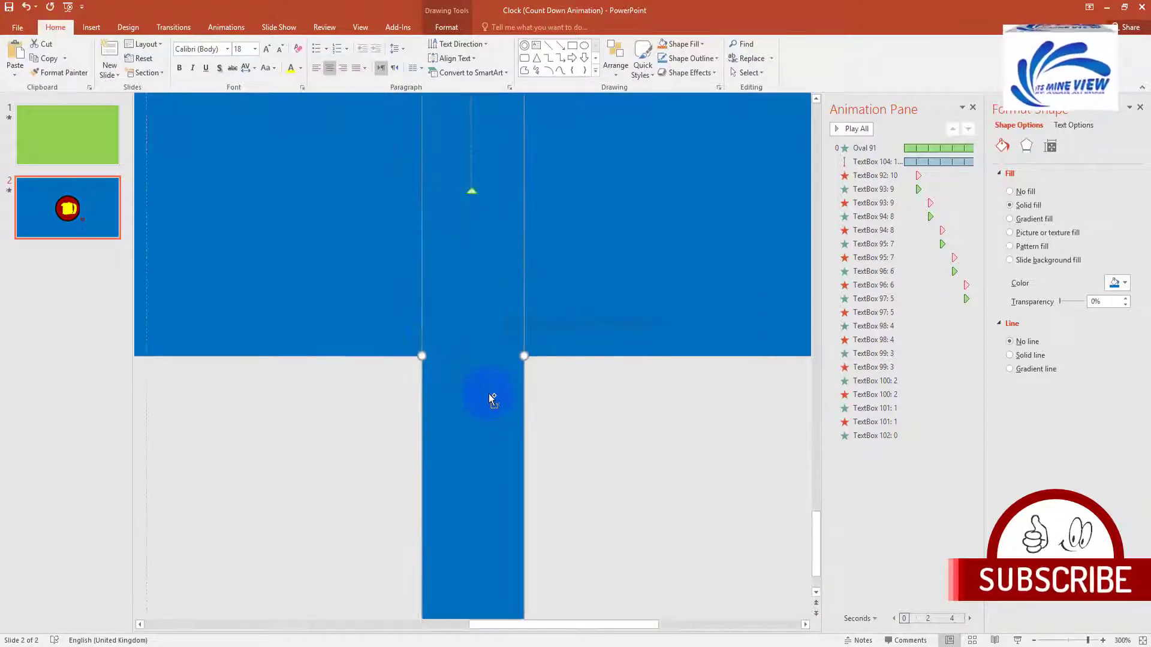
scroll(490, 396, down, 8)
scroll(528, 390, up, 10)
scroll(516, 330, up, 5)
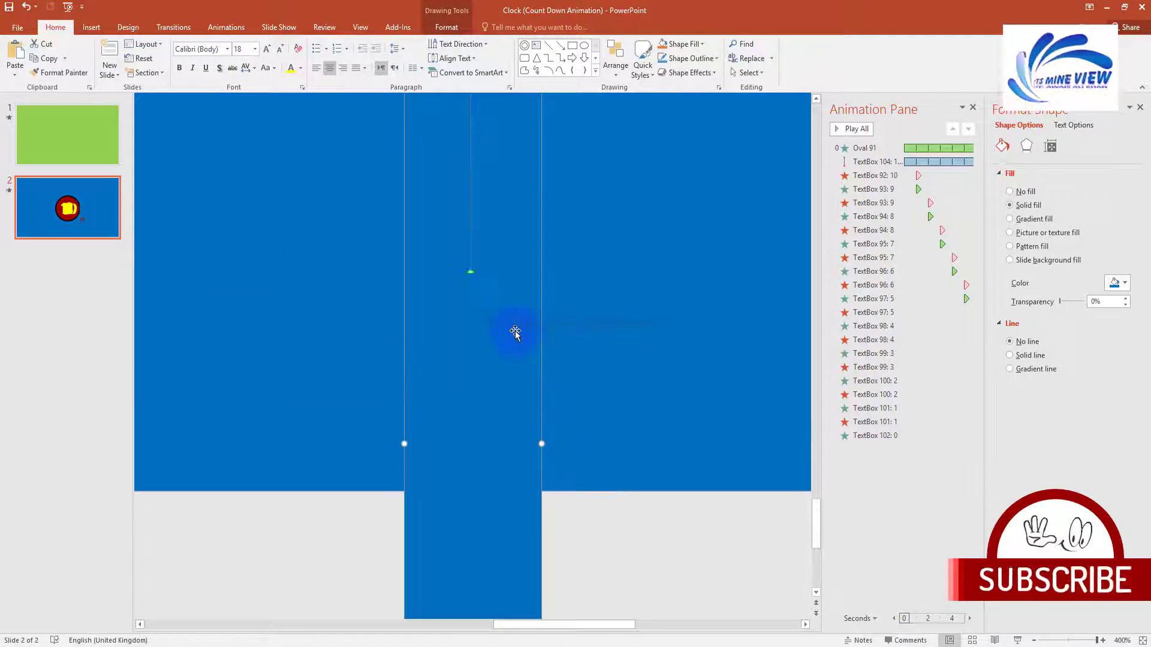
Step: Line the covers up with the red frame and stretch the lower cover beneath the 10 box
drag(473, 227, 474, 218)
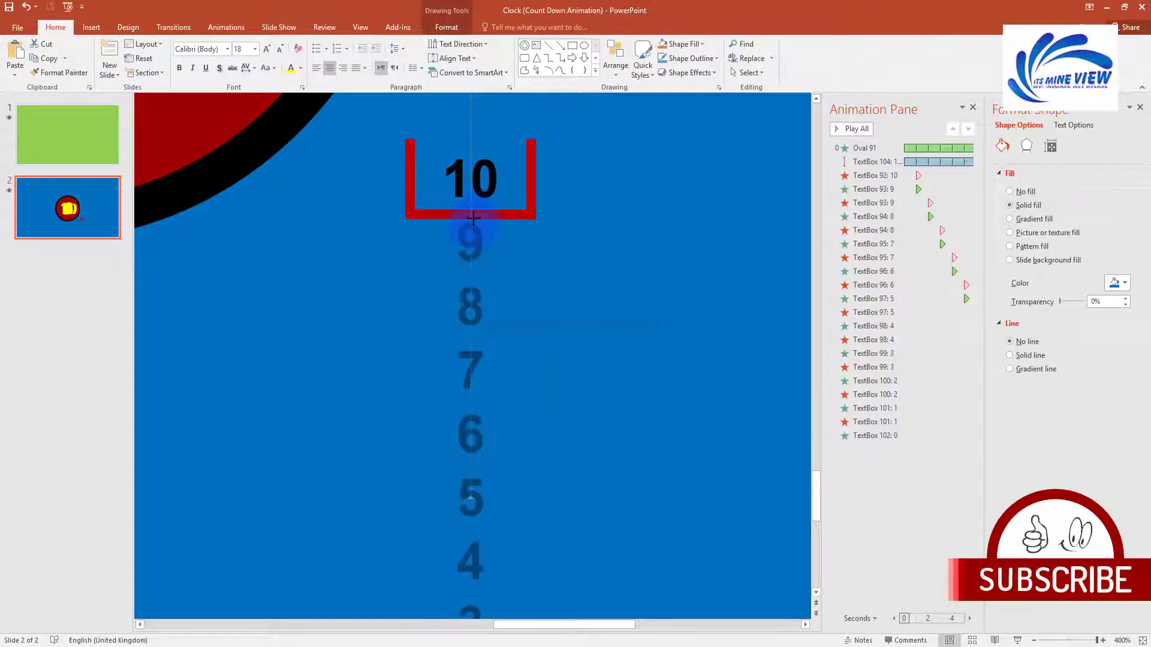
scroll(509, 310, down, 5)
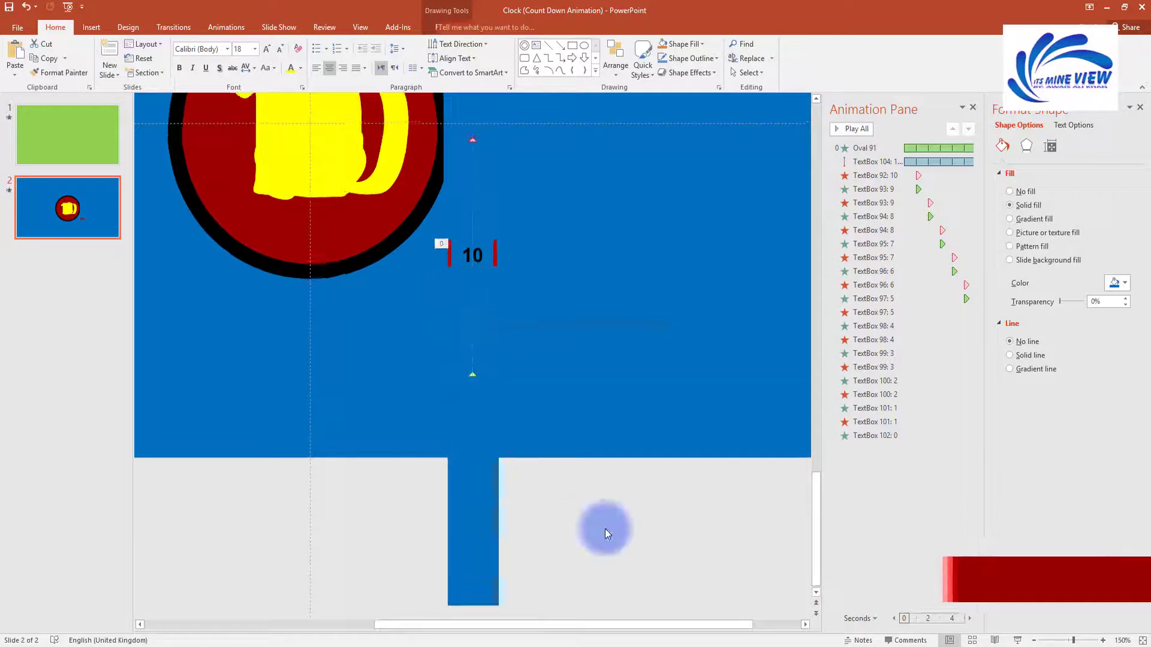
drag(470, 603, 468, 462)
scroll(542, 461, up, 2)
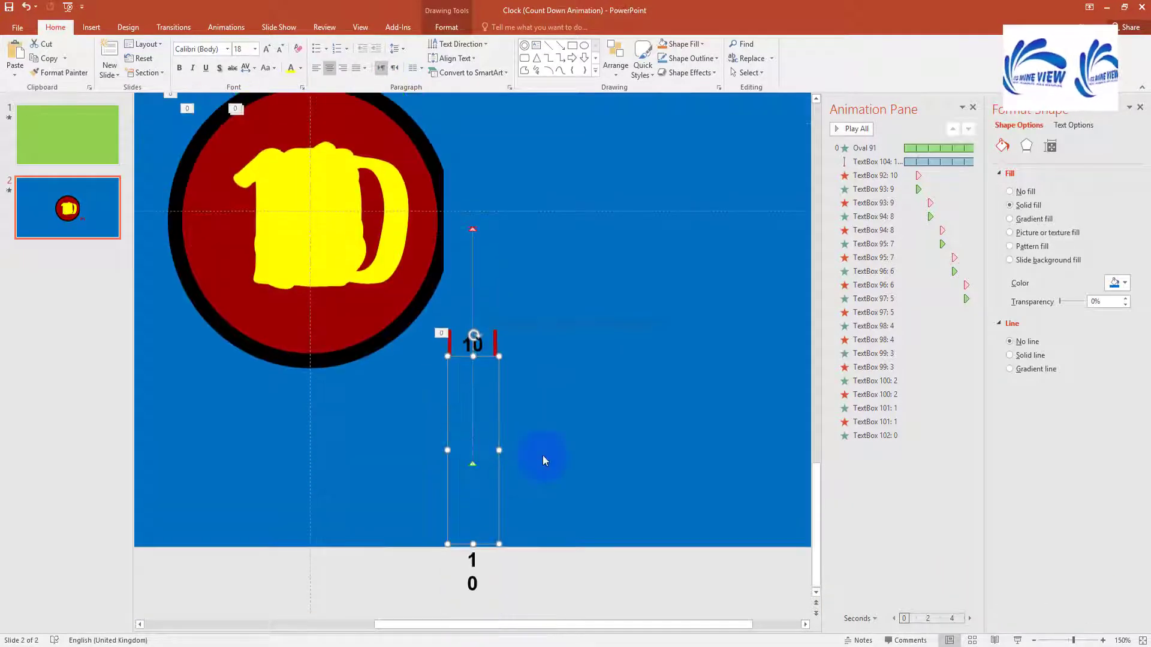
drag(474, 544, 474, 550)
scroll(580, 487, down, 5)
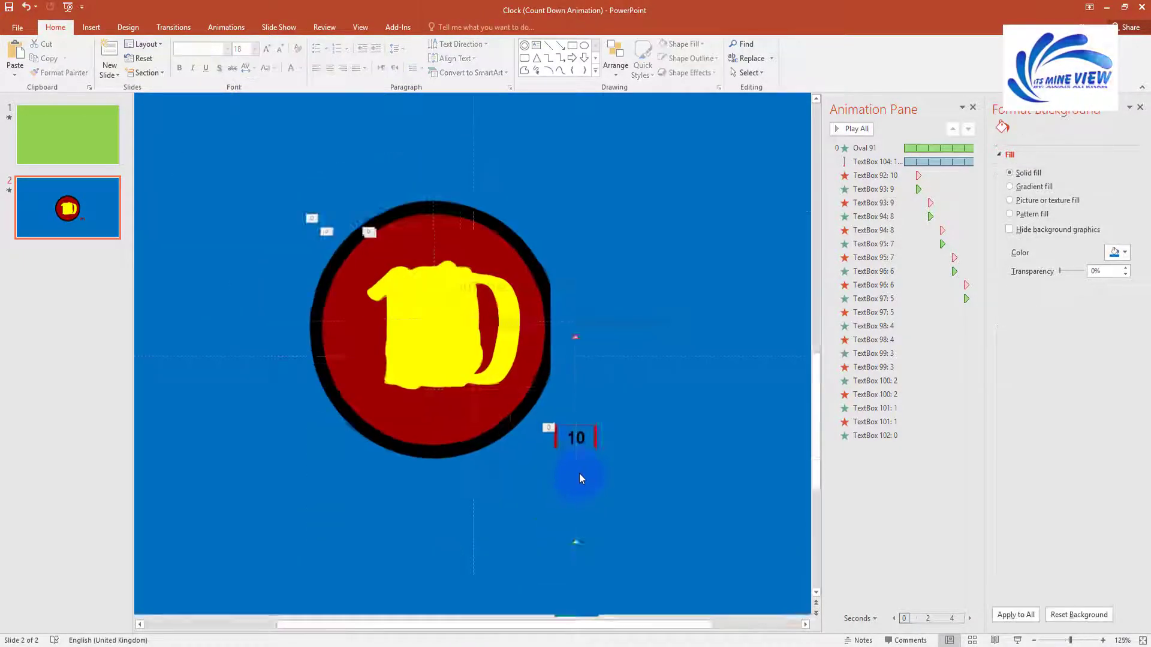
Step: Extend the lower blue cover past the bottom of the slide
drag(532, 574, 532, 604)
click(573, 504)
click(544, 393)
Step: Restack the number column behind the blue strip and save the presentation
click(588, 414)
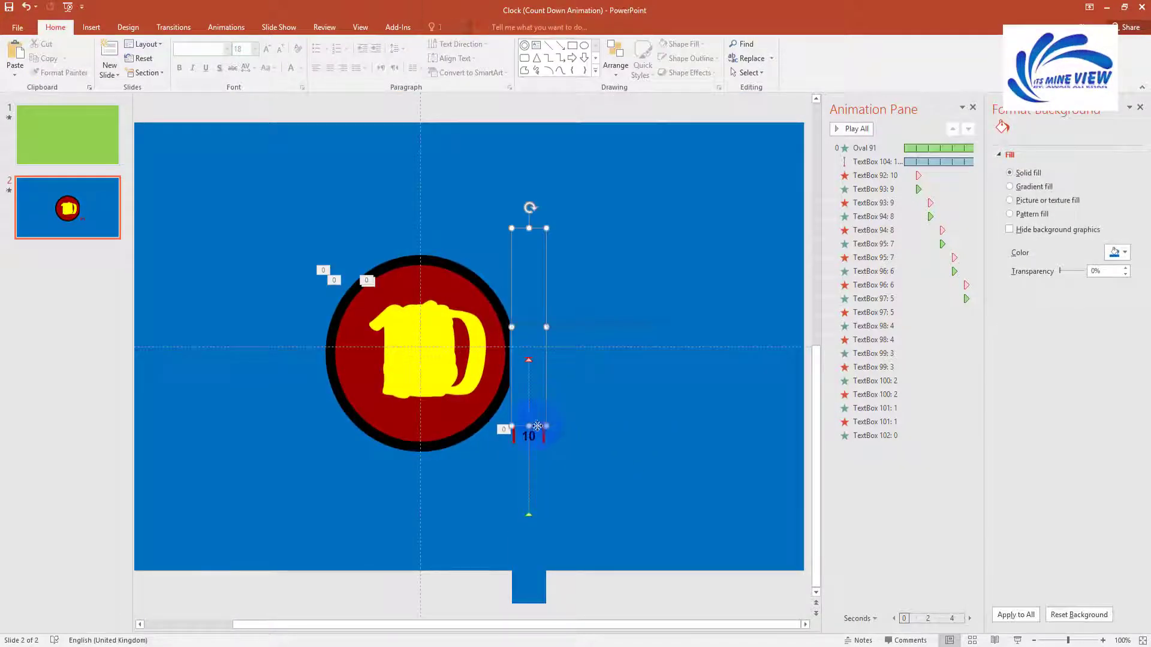
click(538, 427)
right_click(530, 525)
click(601, 455)
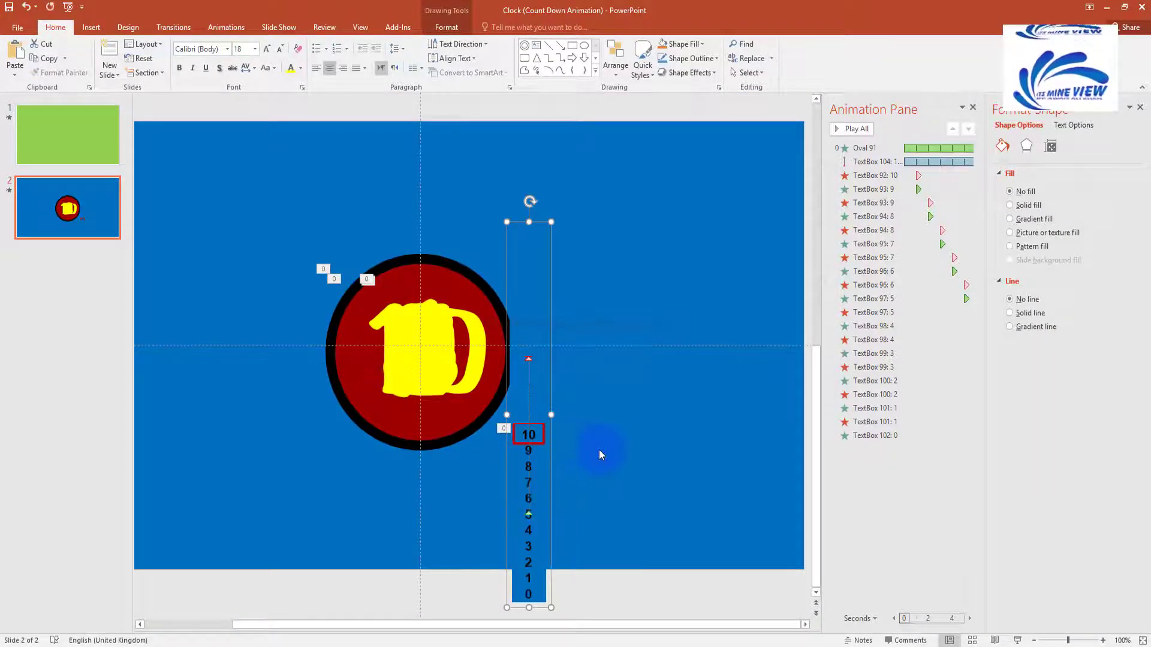
click(580, 491)
click(528, 541)
key(ctrl+y)
click(608, 494)
key(ctrl+s)
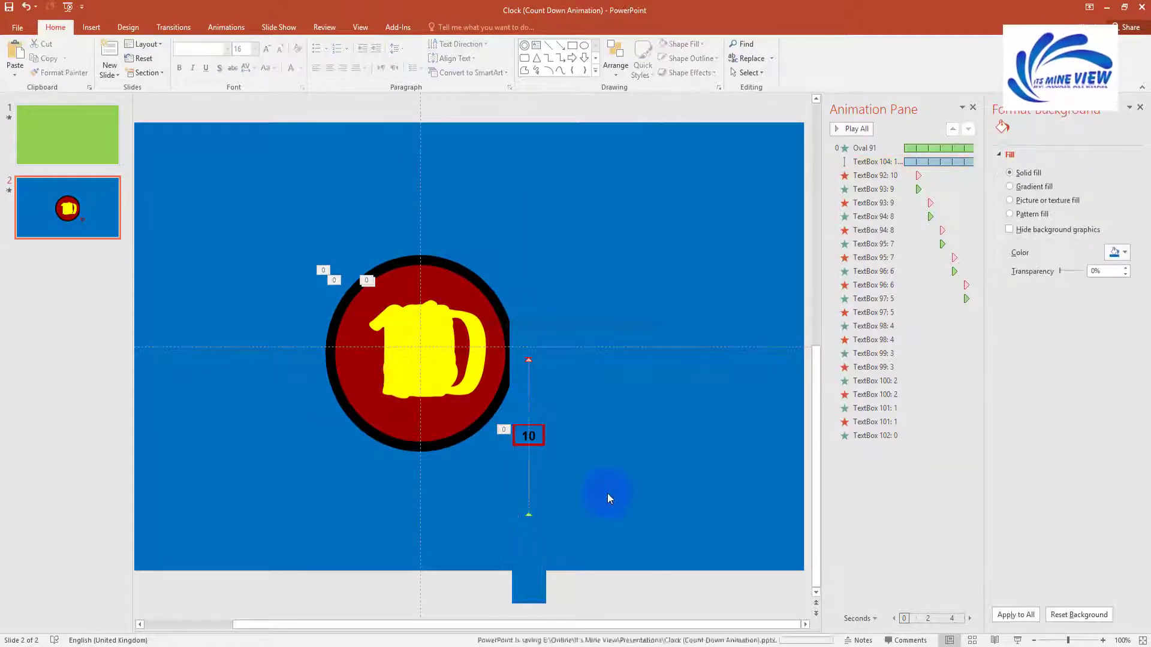
Step: Preview the countdown animation and run the slide show from this slide
click(856, 128)
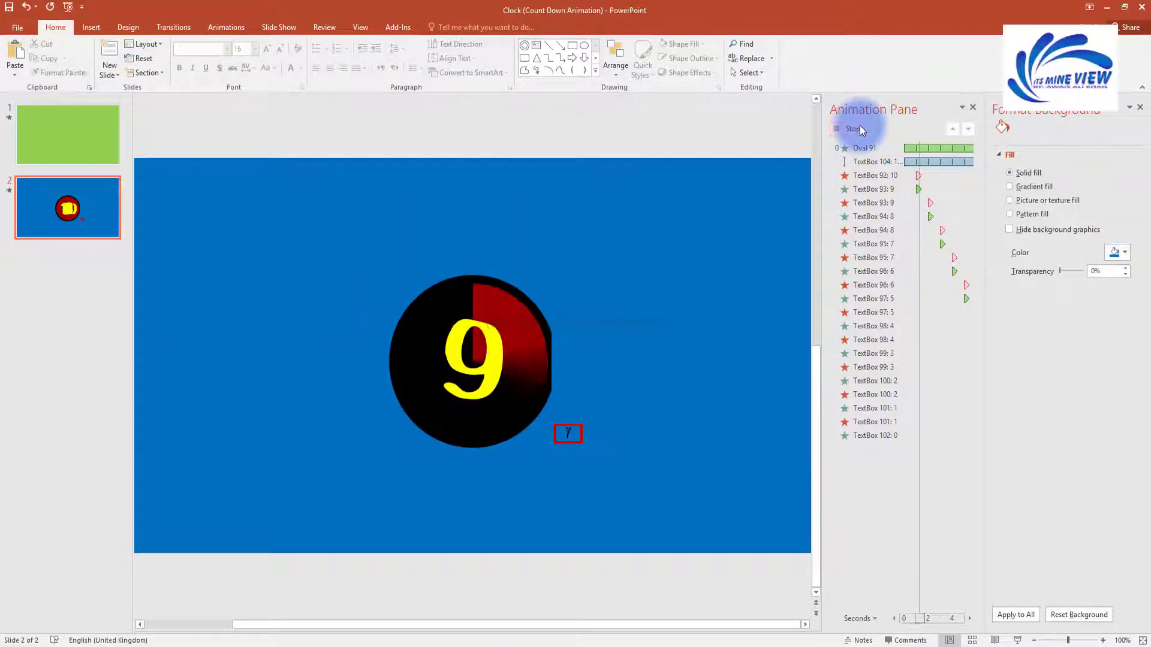
click(858, 130)
click(533, 410)
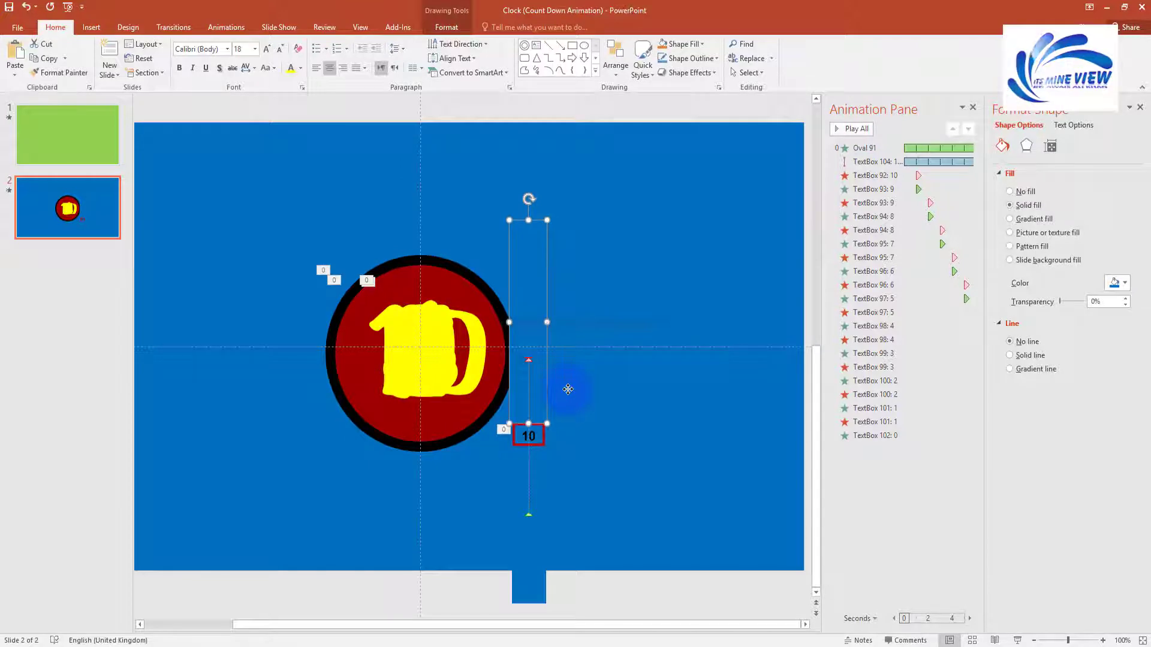
click(568, 390)
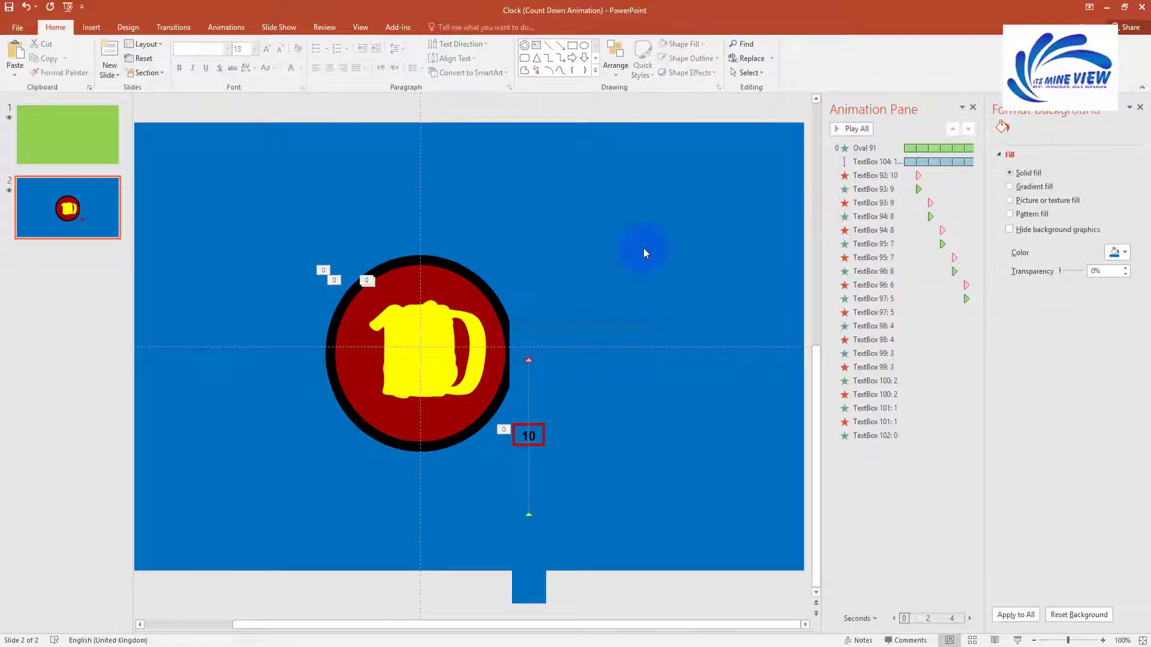
key(shift+F5)
key(Escape)
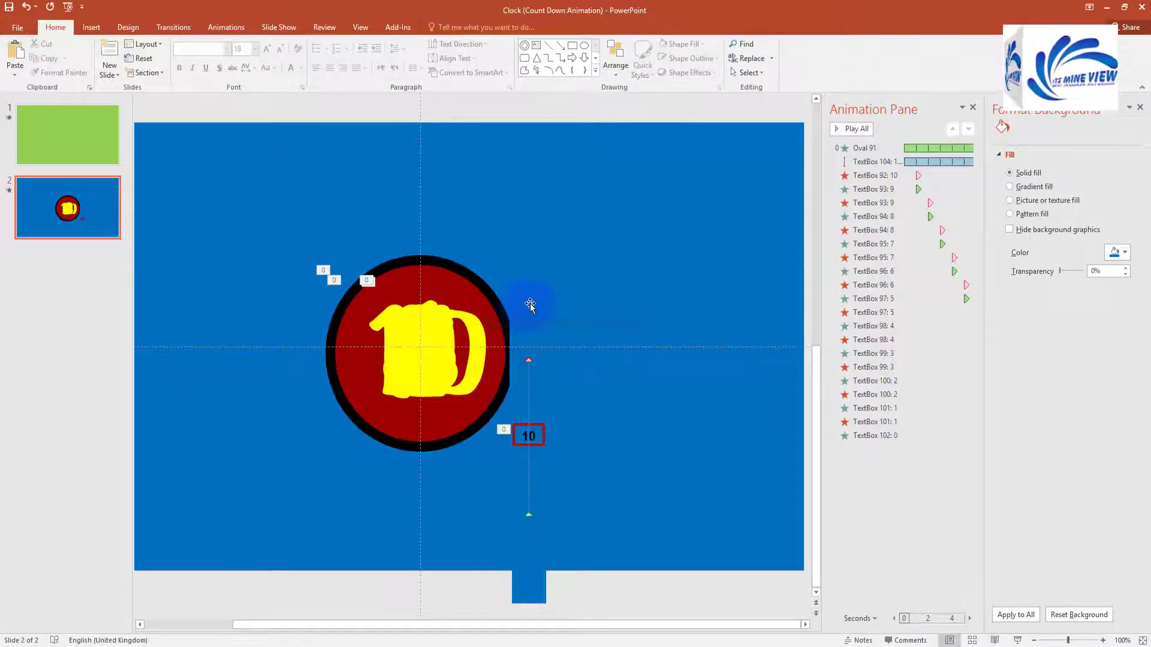
Step: Bring the 10–0 number column to the front and select every shape on the slide
click(527, 303)
right_click(535, 552)
click(603, 468)
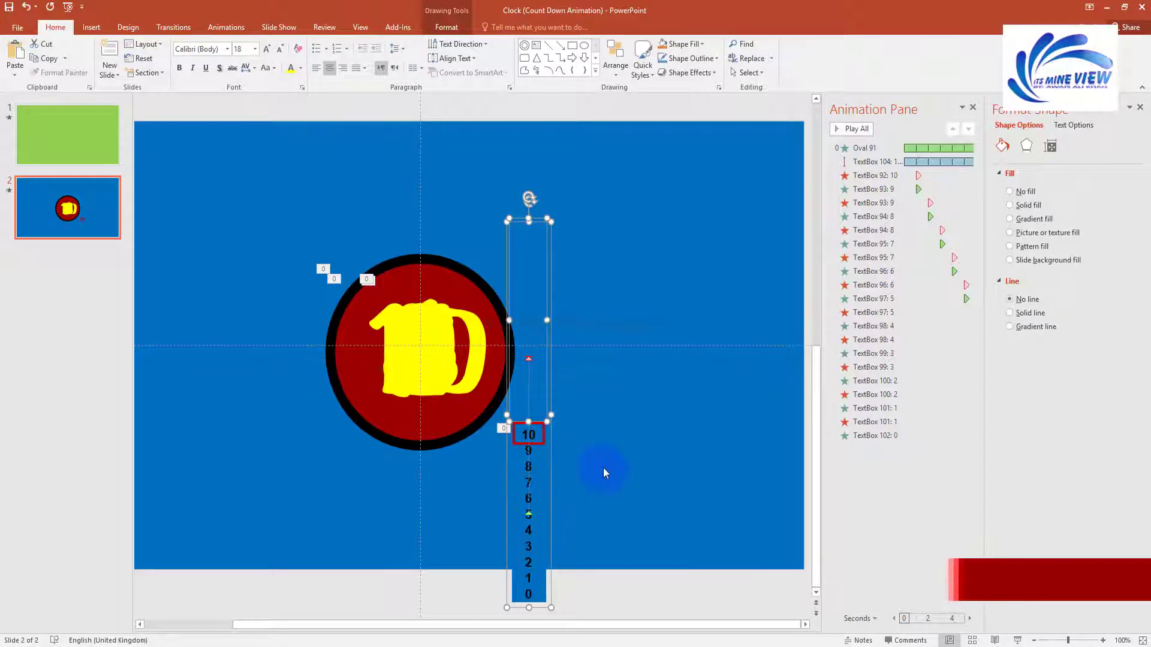
click(540, 533)
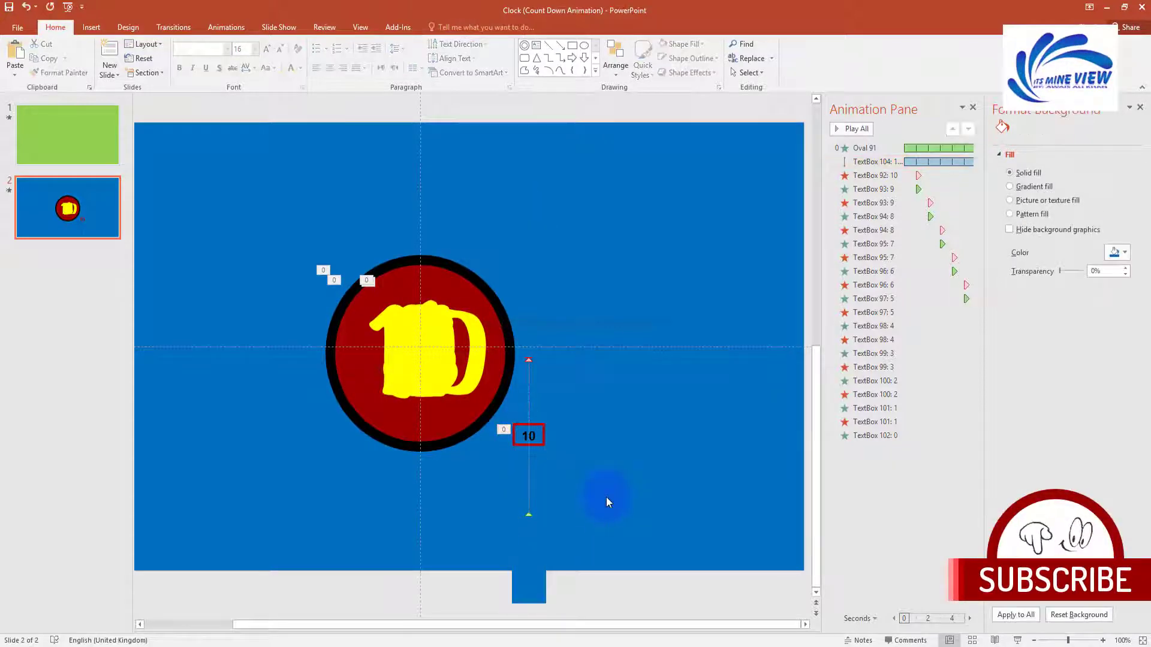
drag(269, 227, 635, 568)
Step: Select all clock shapes, test-move them and undo, then run the slide show from this slide
scroll(364, 258, down, 3)
drag(364, 258, 712, 614)
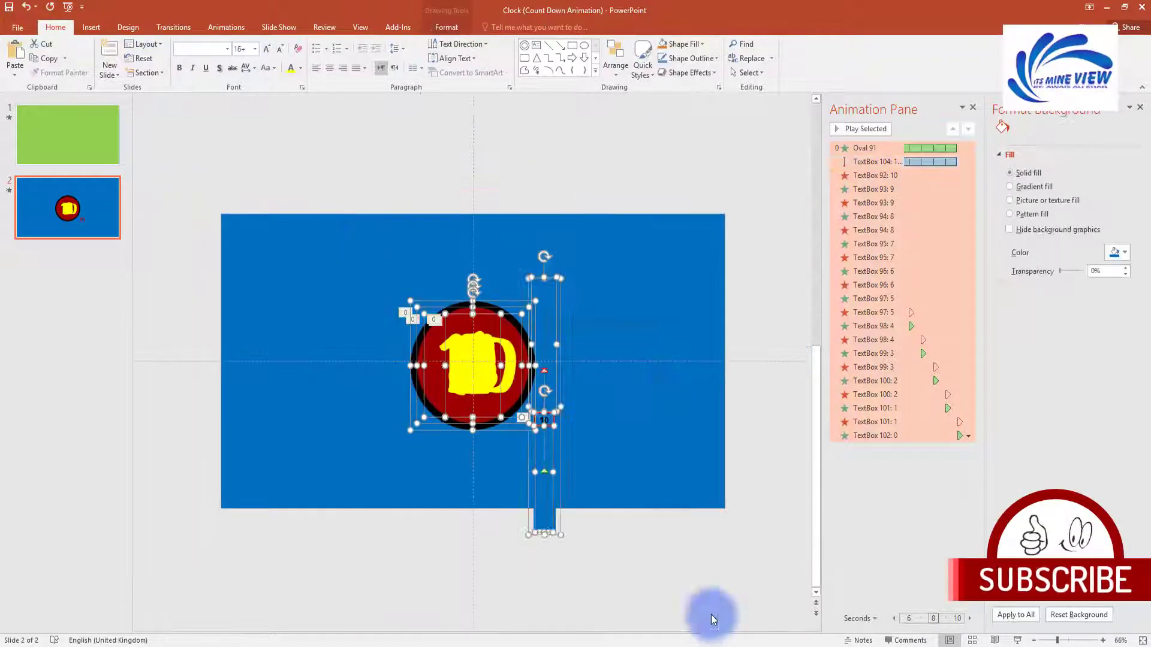
click(350, 263)
key(ctrl+a)
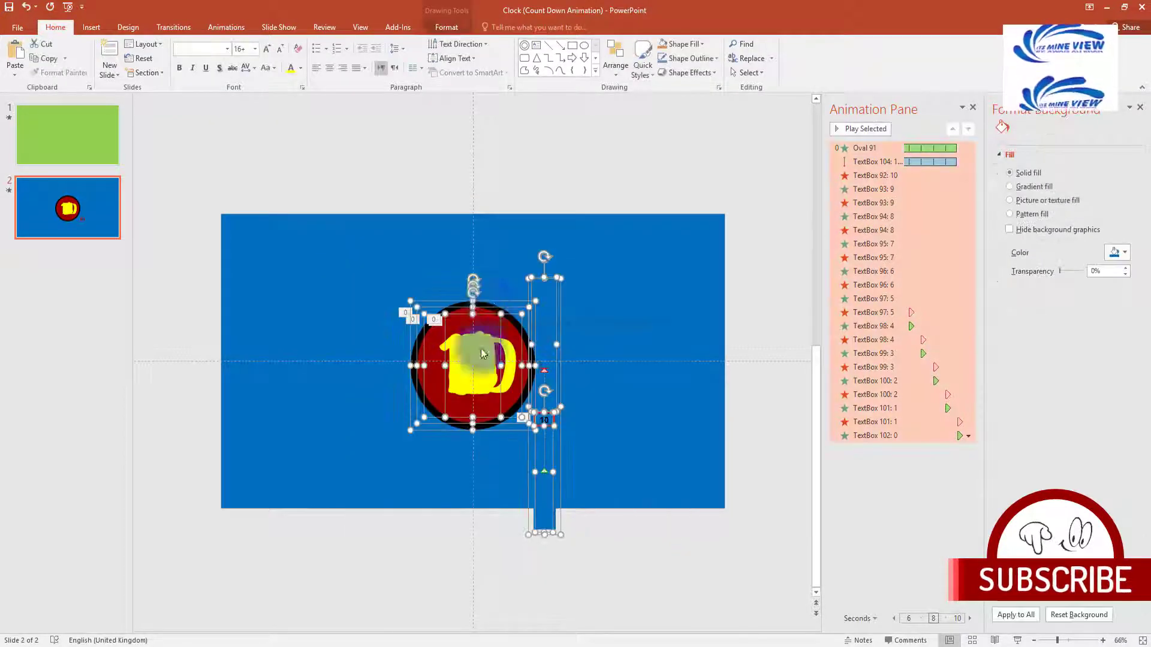
drag(491, 305, 439, 259)
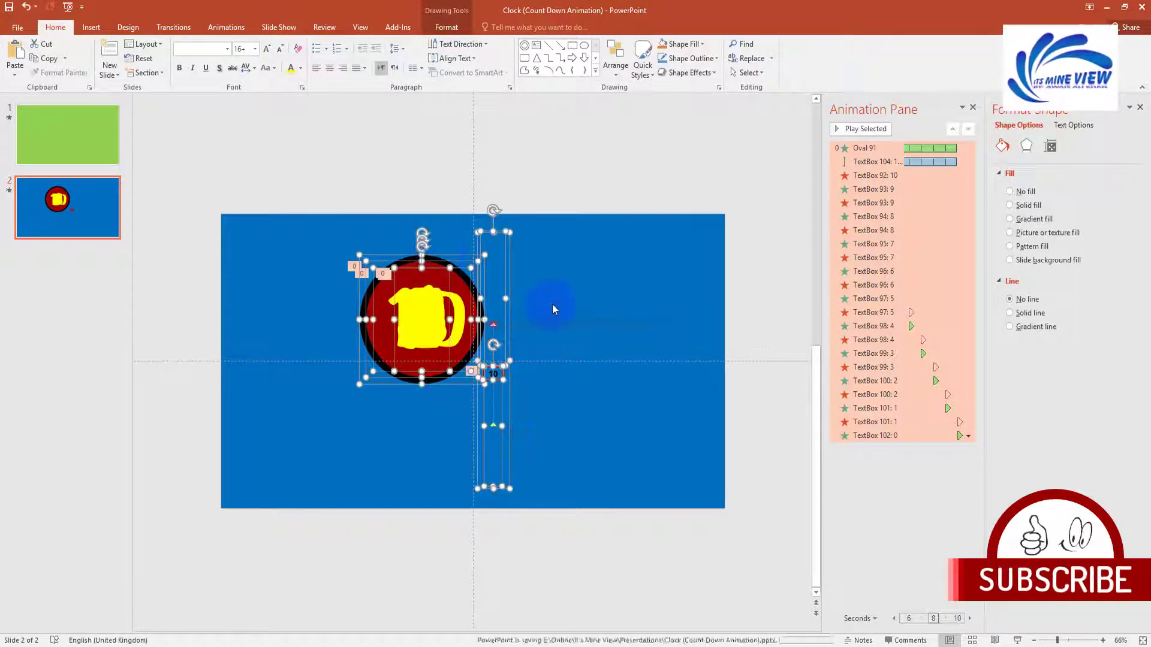
key(ctrl+z)
click(628, 291)
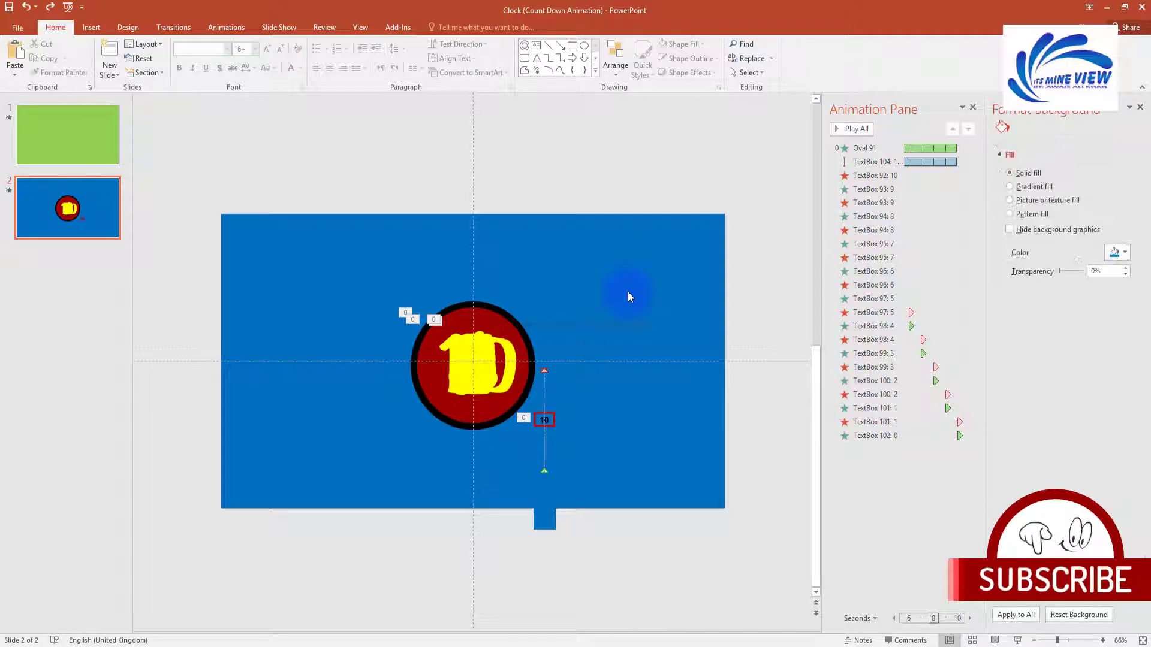
key(shift+F5)
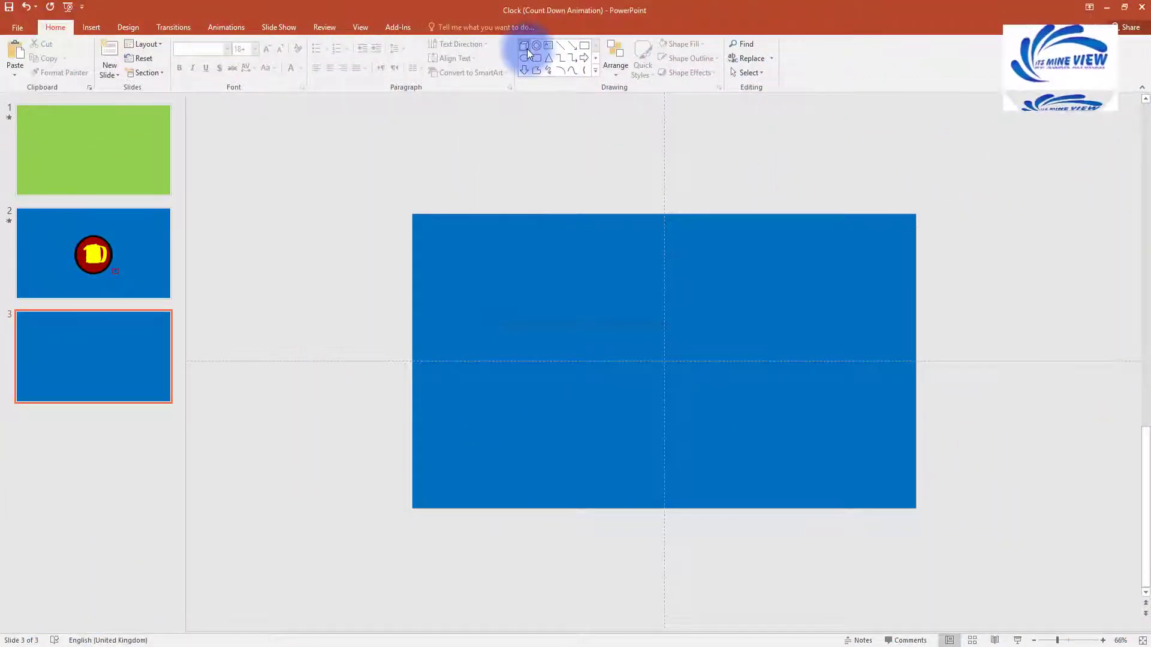
Step: Draw a Cube shape on slide 3 and move it toward the centre
click(527, 49)
mouse_move(695, 291)
mouse_down()
mouse_move(583, 388)
mouse_move(530, 394)
mouse_up()
drag(610, 353, 664, 346)
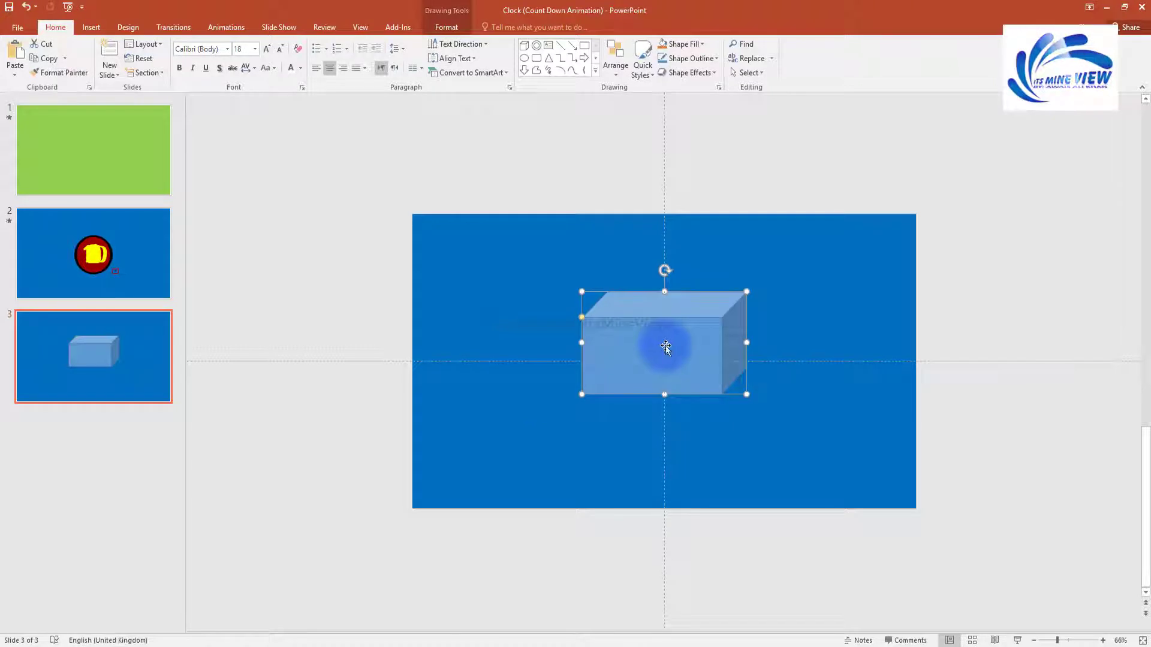
Step: Size the cube 9.8 cm tall and 16.27 cm wide with a shallow depth, then centre it
click(447, 27)
click(907, 48)
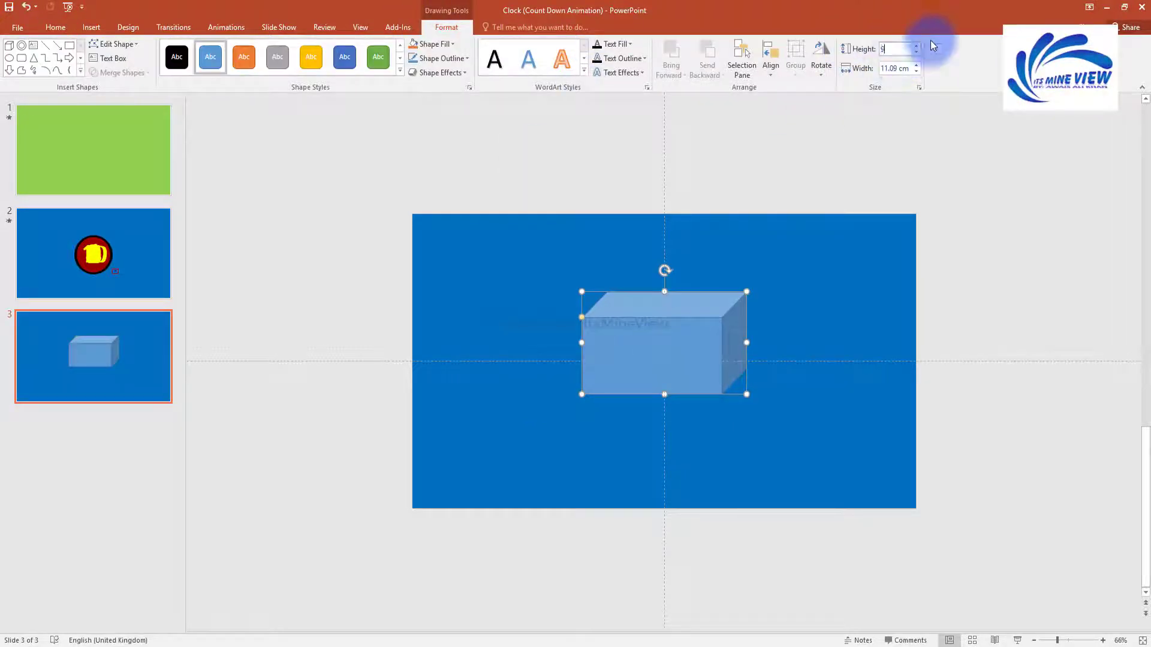
key(Return)
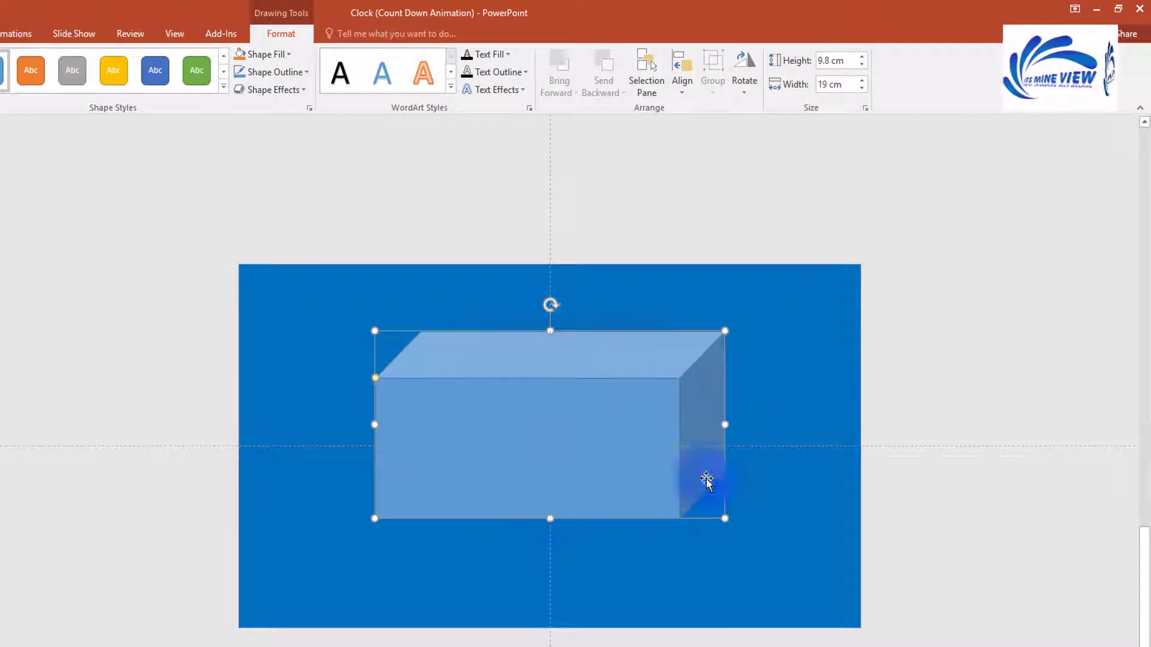
drag(725, 424, 675, 425)
drag(375, 384, 393, 353)
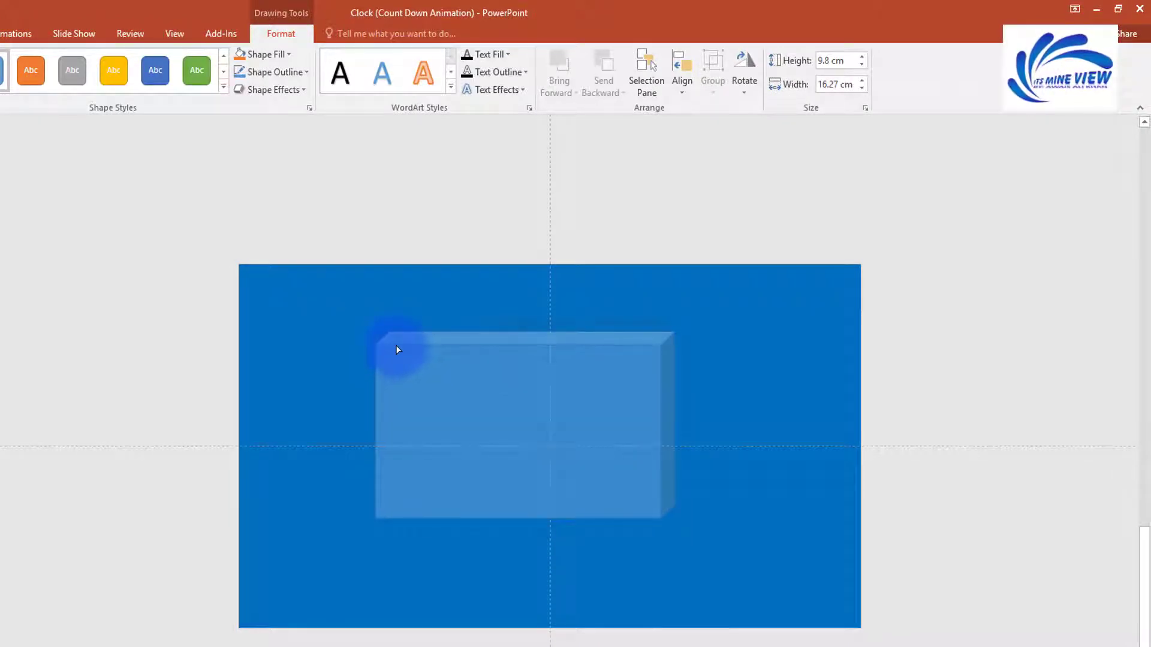
drag(396, 349, 396, 350)
drag(487, 444, 540, 449)
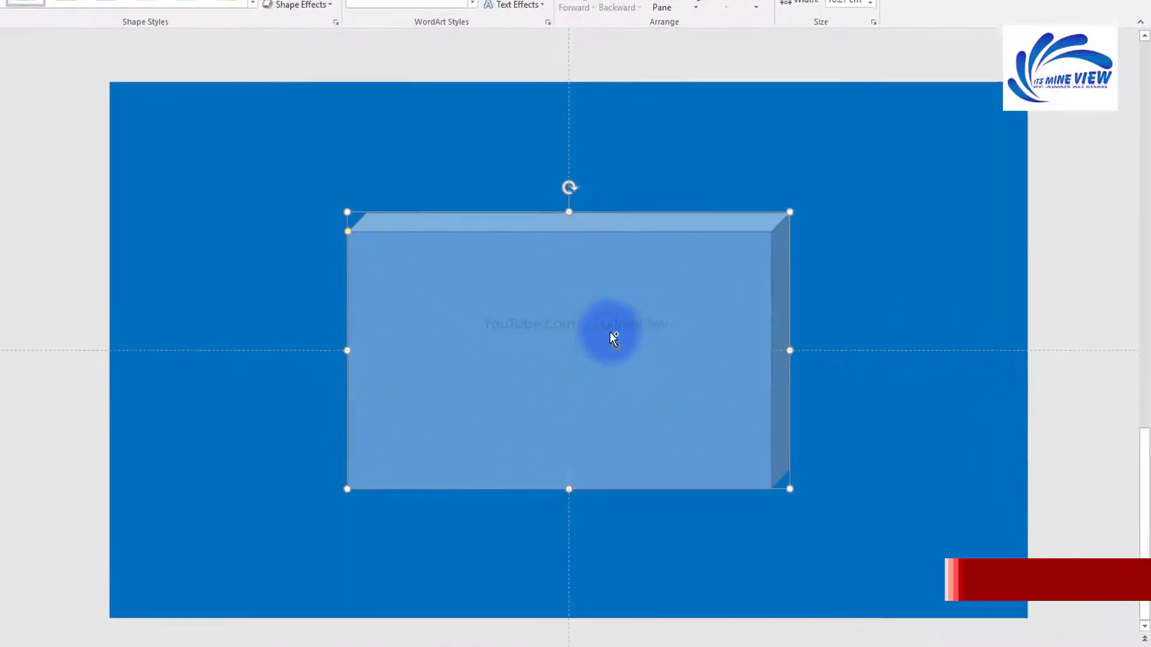
Step: In Format Shape, fill the cube with the blue floral picture and set its outline to white
right_click(580, 432)
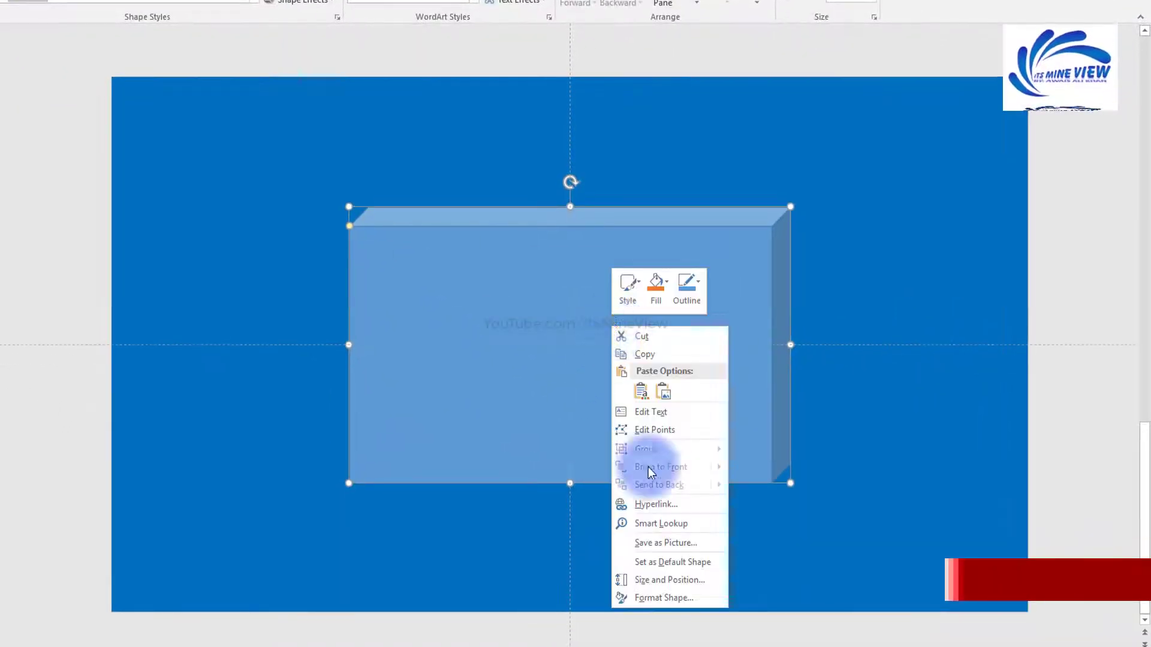
click(624, 621)
click(1113, 381)
click(1045, 415)
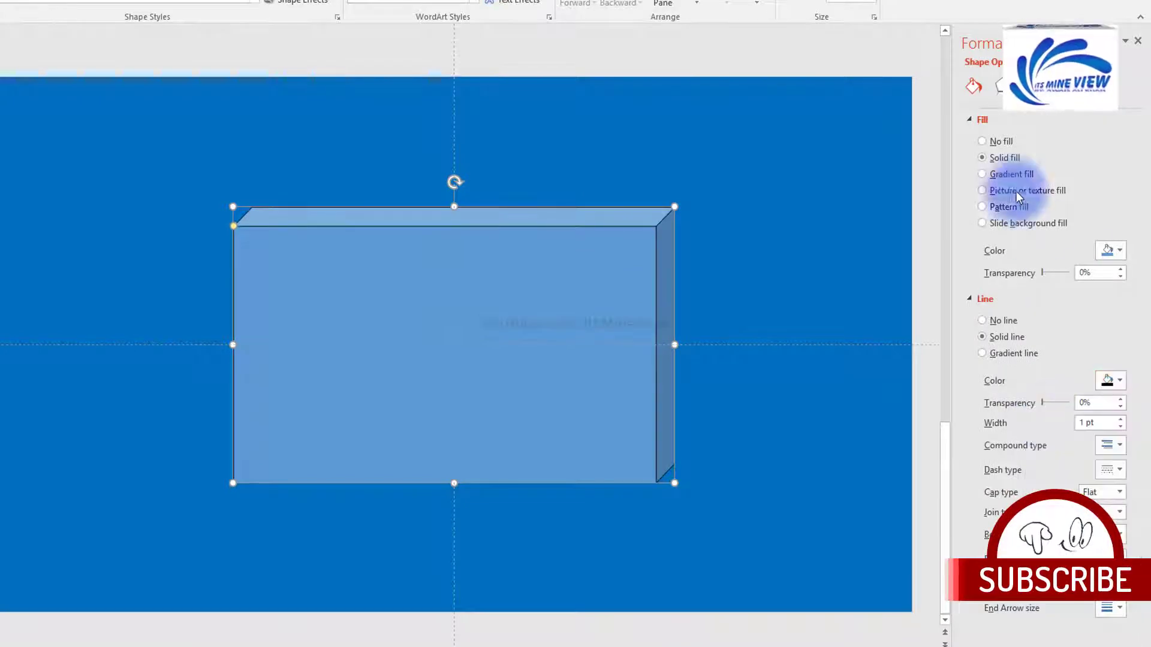
click(1005, 175)
click(1006, 192)
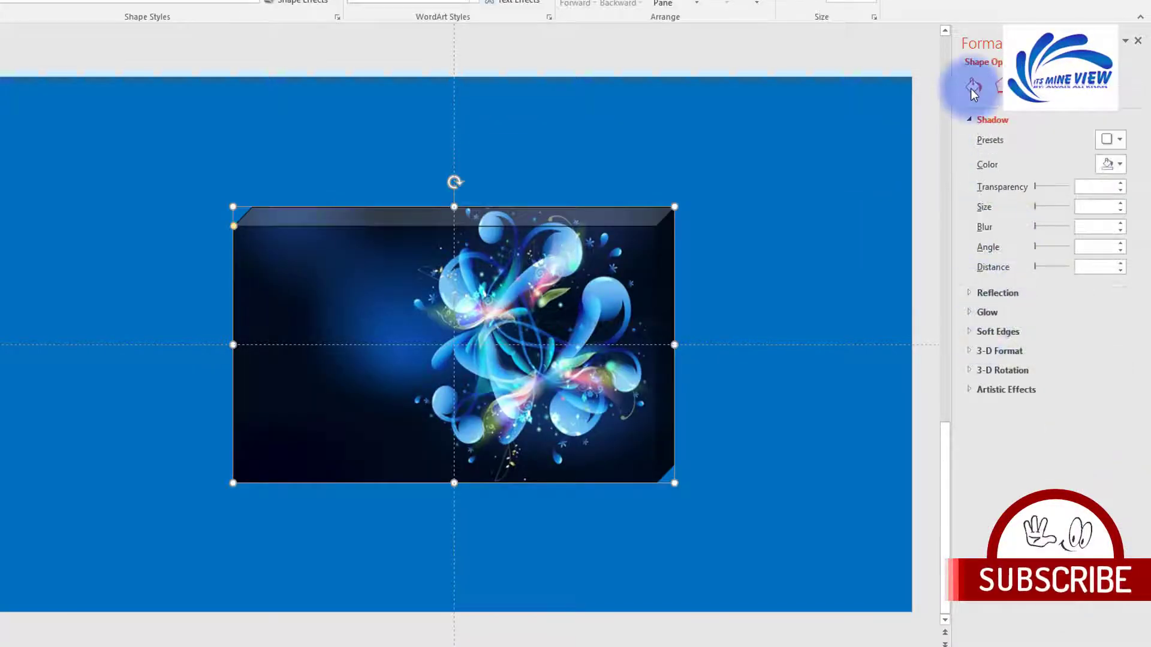
click(974, 86)
click(1120, 539)
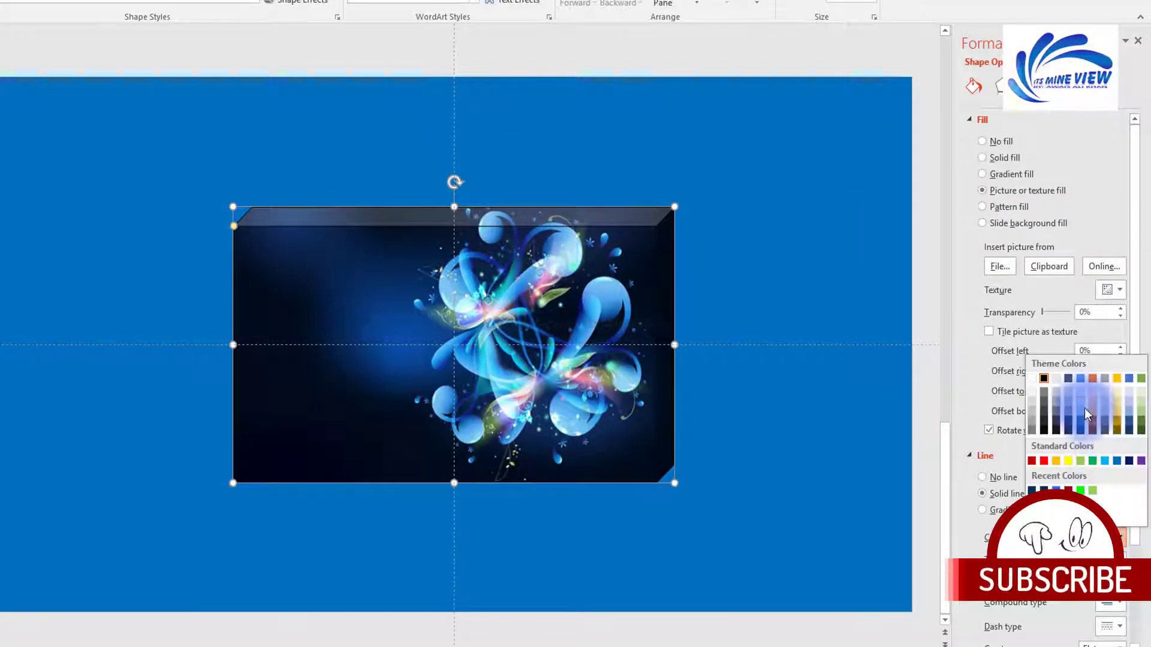
click(1034, 399)
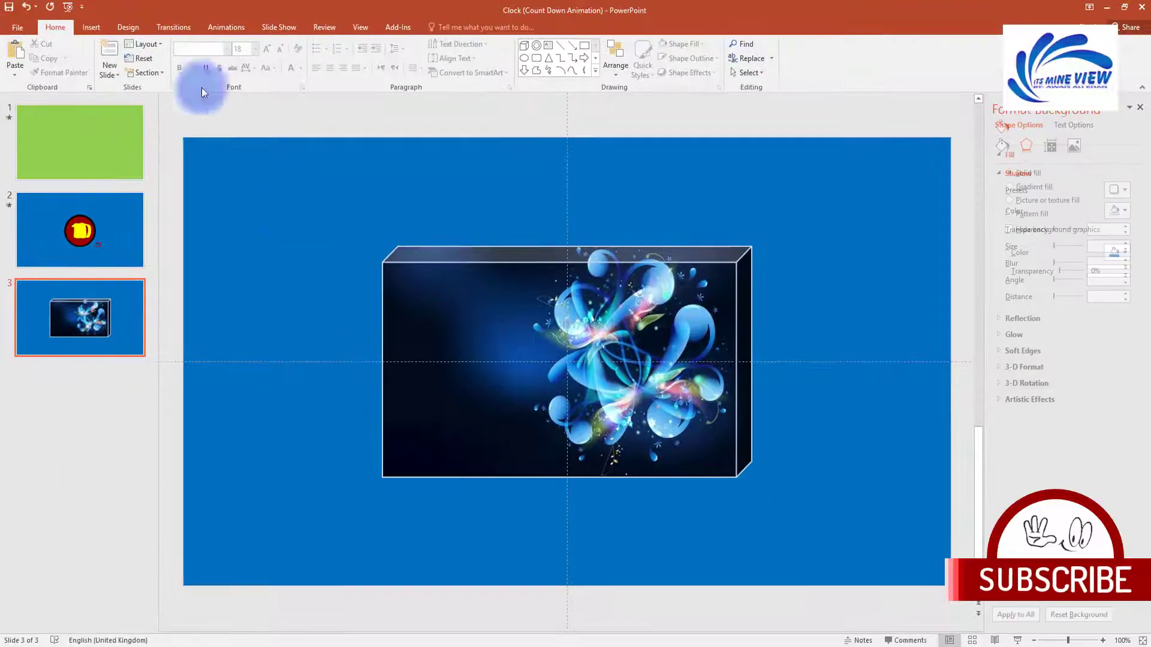
Step: Insert a white 01:10 text box at size 150 and move it over the cube
click(92, 27)
click(494, 182)
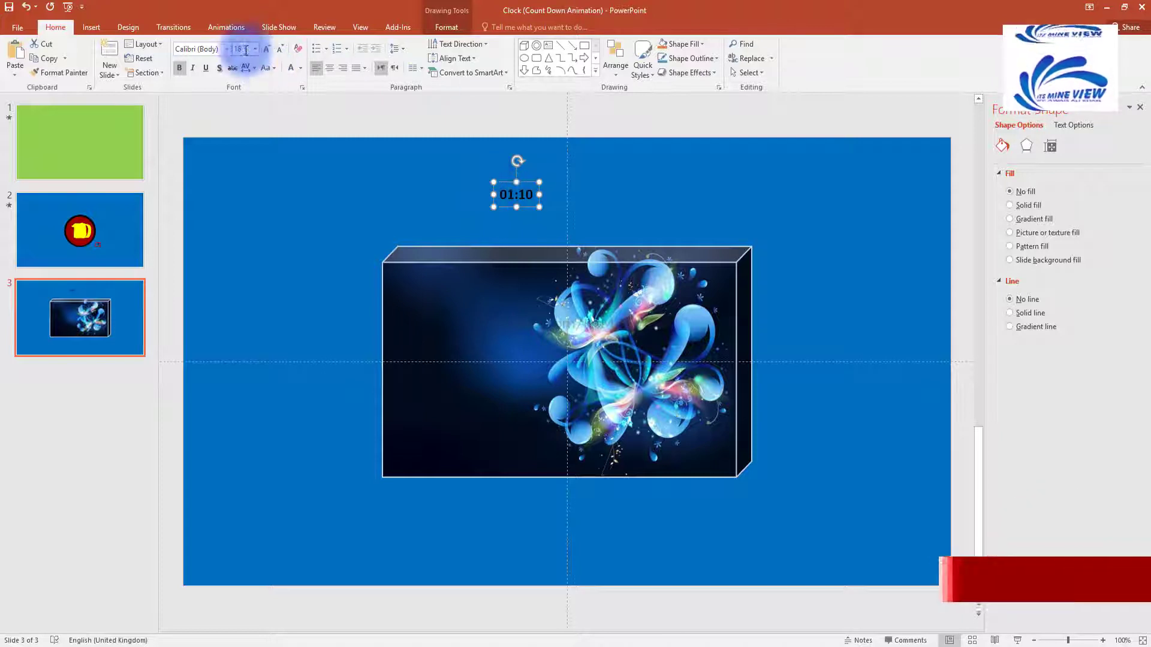
text(0)
key(Return)
click(292, 71)
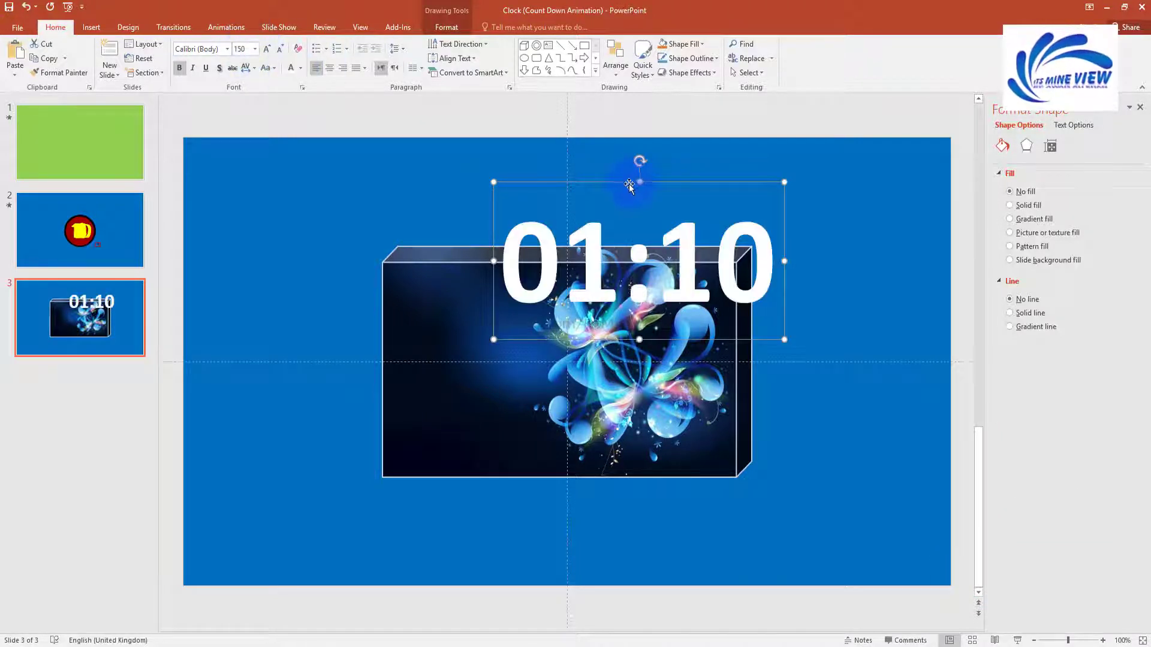
drag(638, 176, 540, 160)
Step: Give the 01:10 text a dark solid outline and a fully opaque outer shadow preset
right_click(518, 226)
click(555, 455)
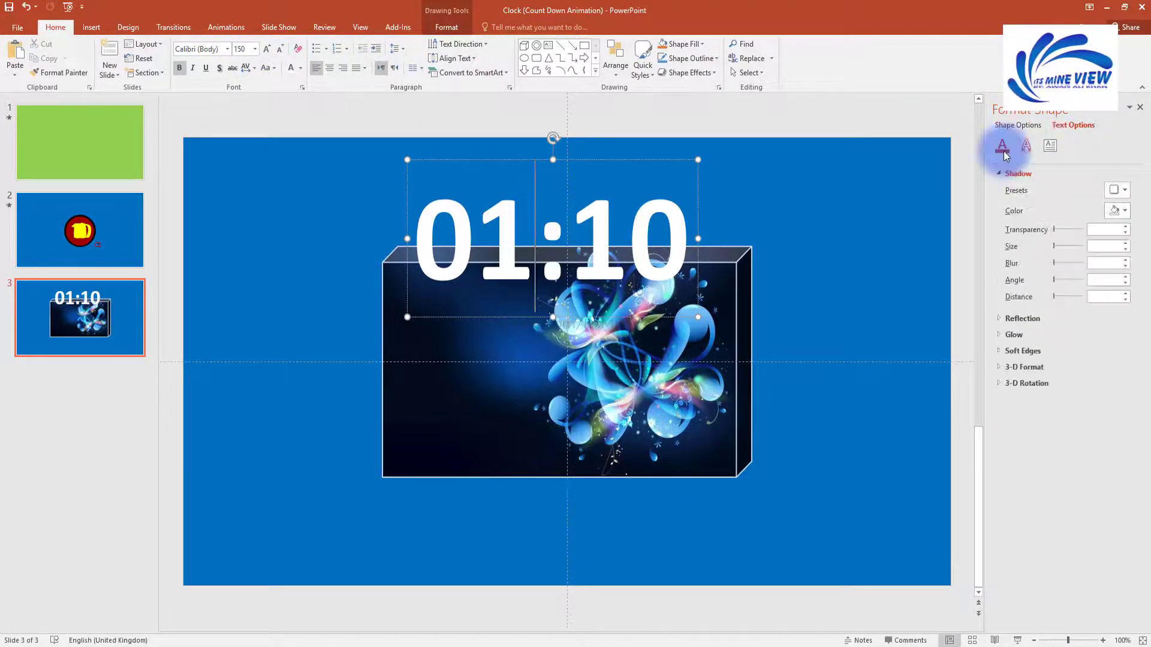
click(1002, 146)
click(1010, 341)
click(1116, 377)
click(1061, 408)
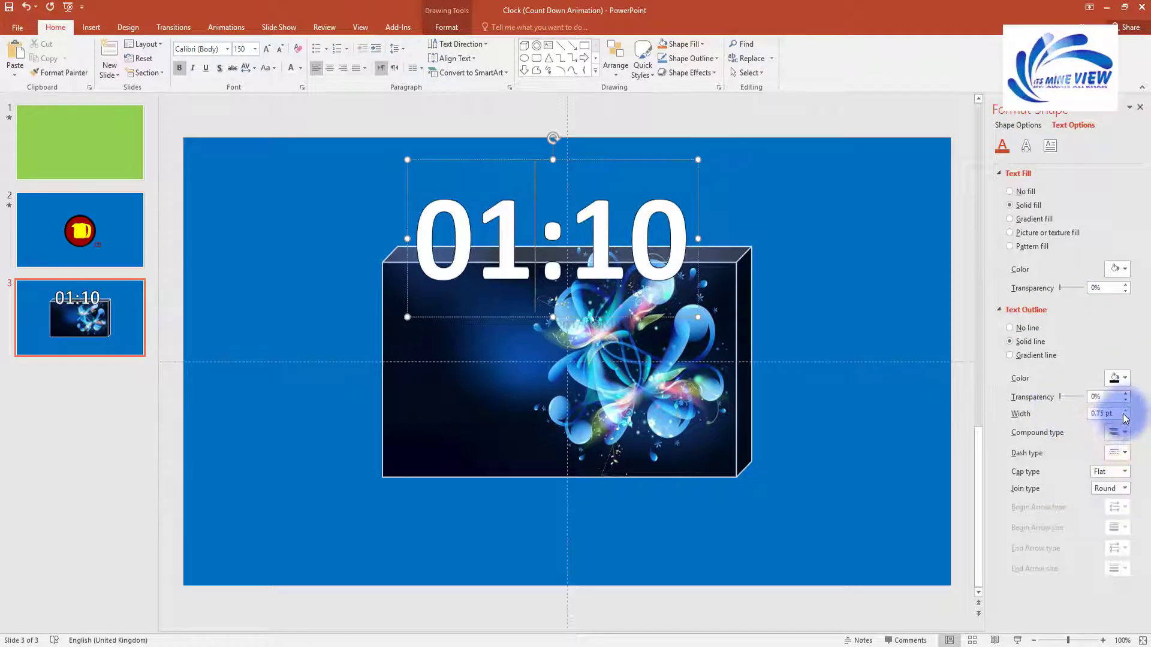
click(1026, 145)
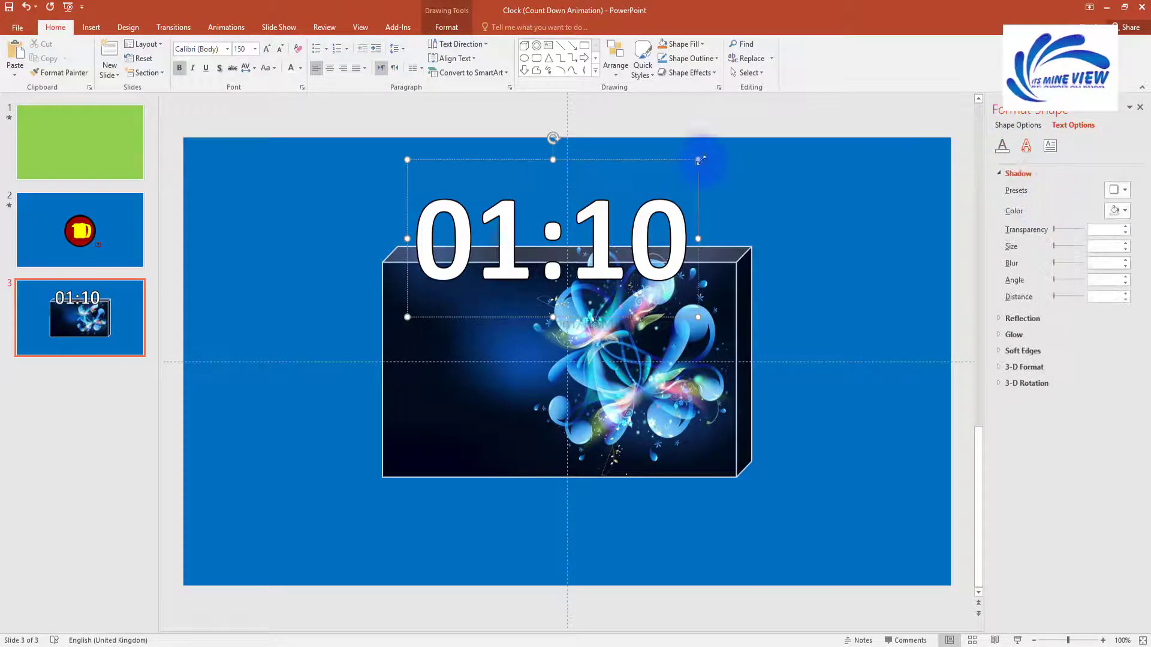
click(1117, 192)
click(1059, 318)
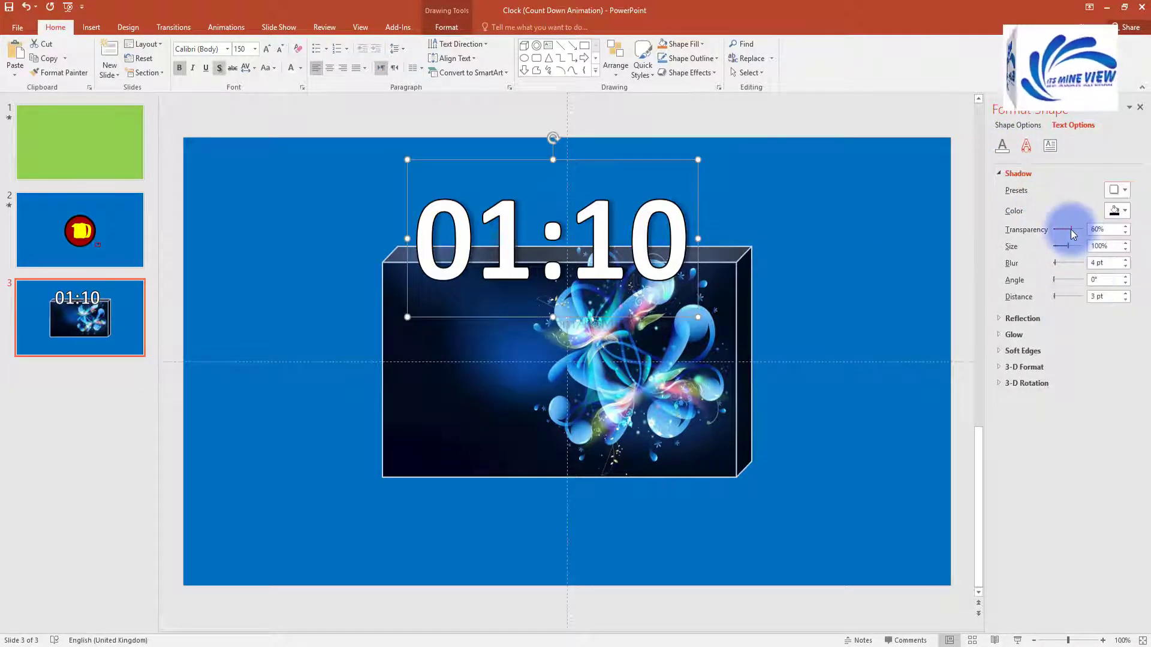
drag(1072, 234, 1053, 230)
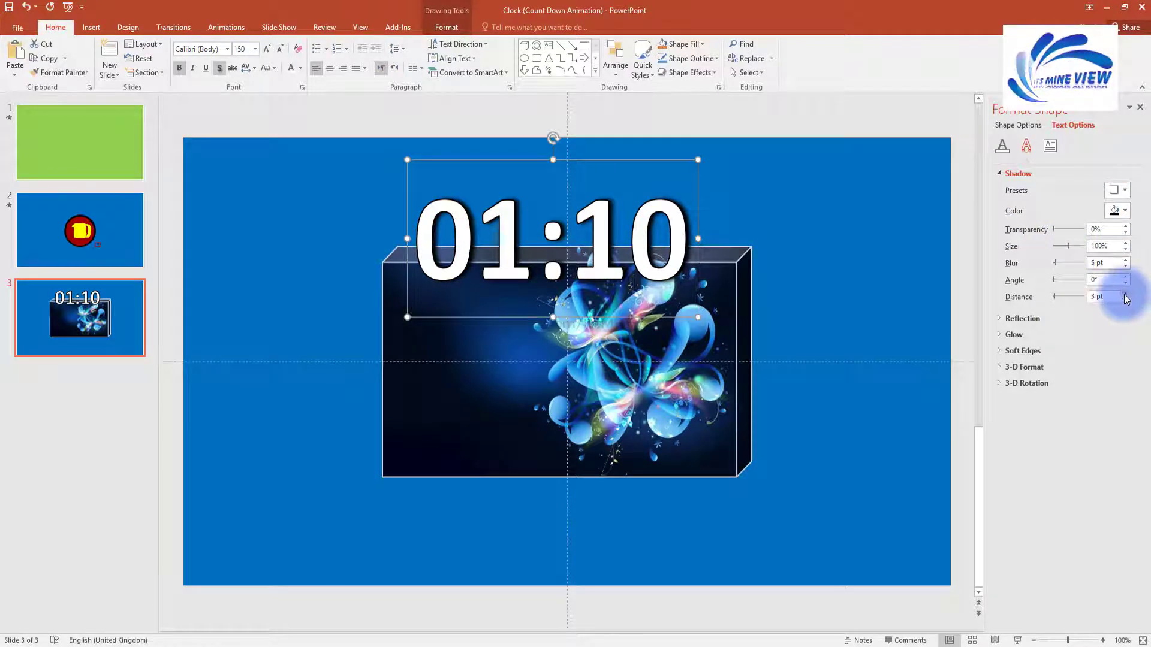
Step: Enlarge the 01:10 text to 170 pt and centre it on the cube
drag(670, 171, 682, 285)
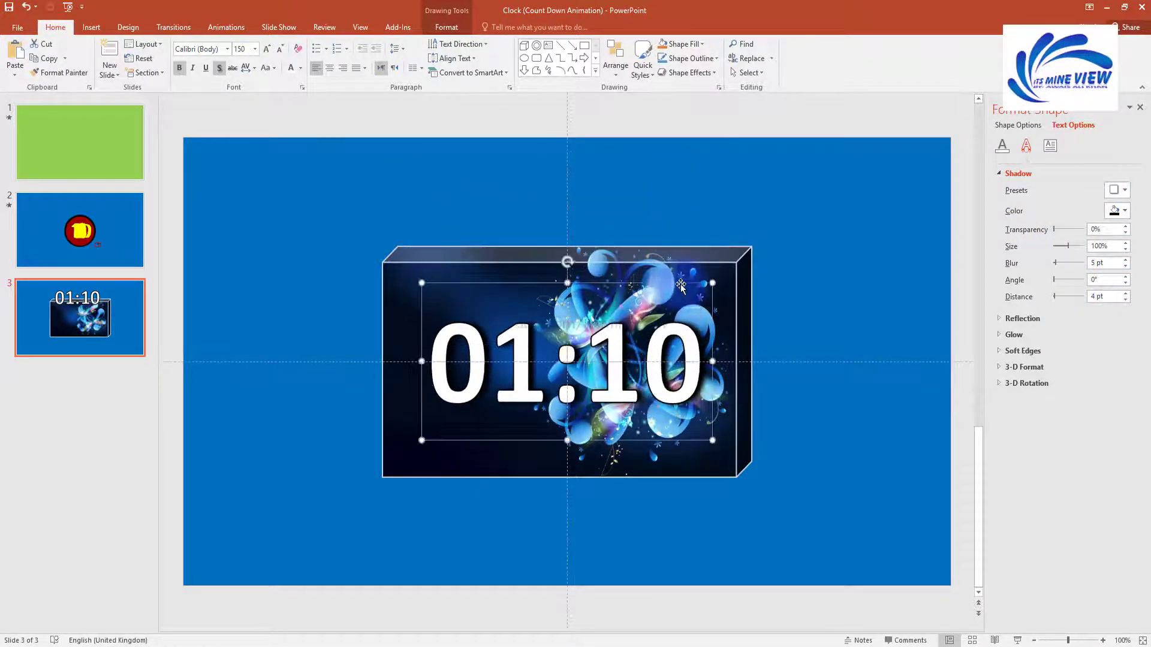
text(170)
key(Return)
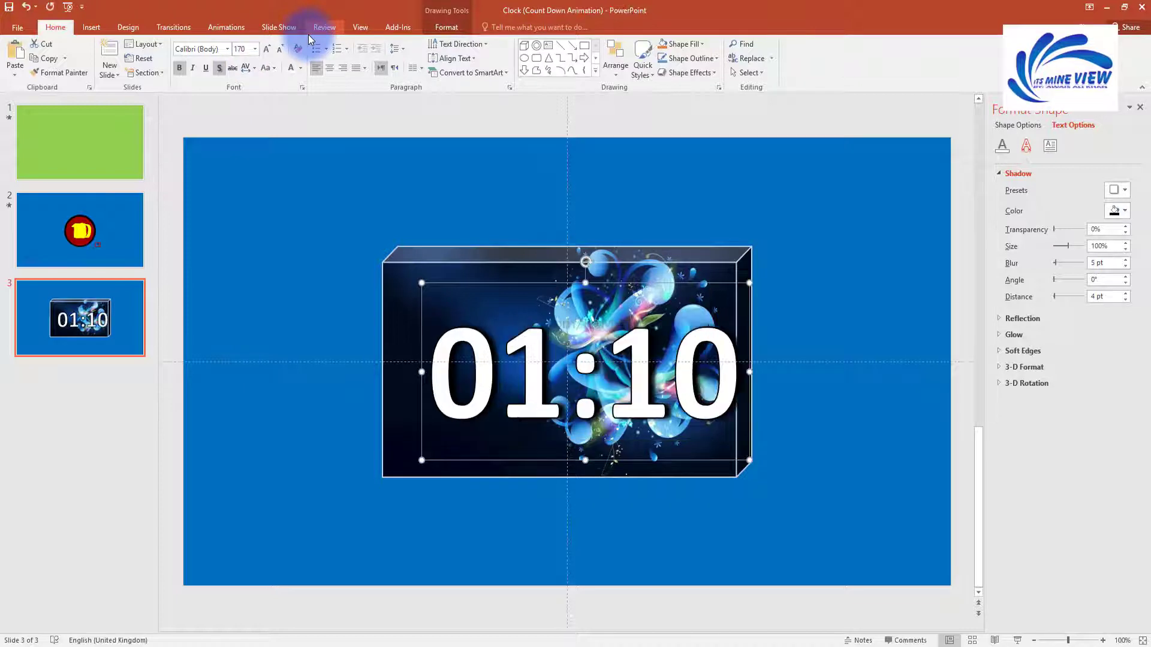
drag(612, 277, 589, 282)
click(873, 327)
click(687, 347)
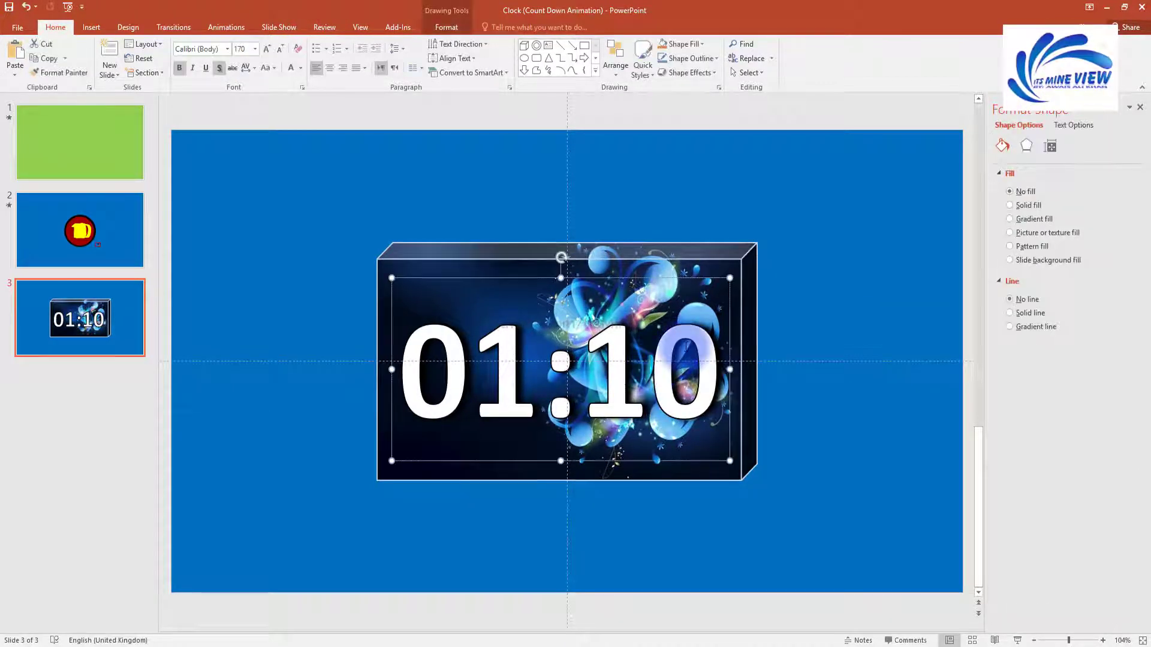
click(782, 308)
ctrl+scroll(719, 308, down, 4)
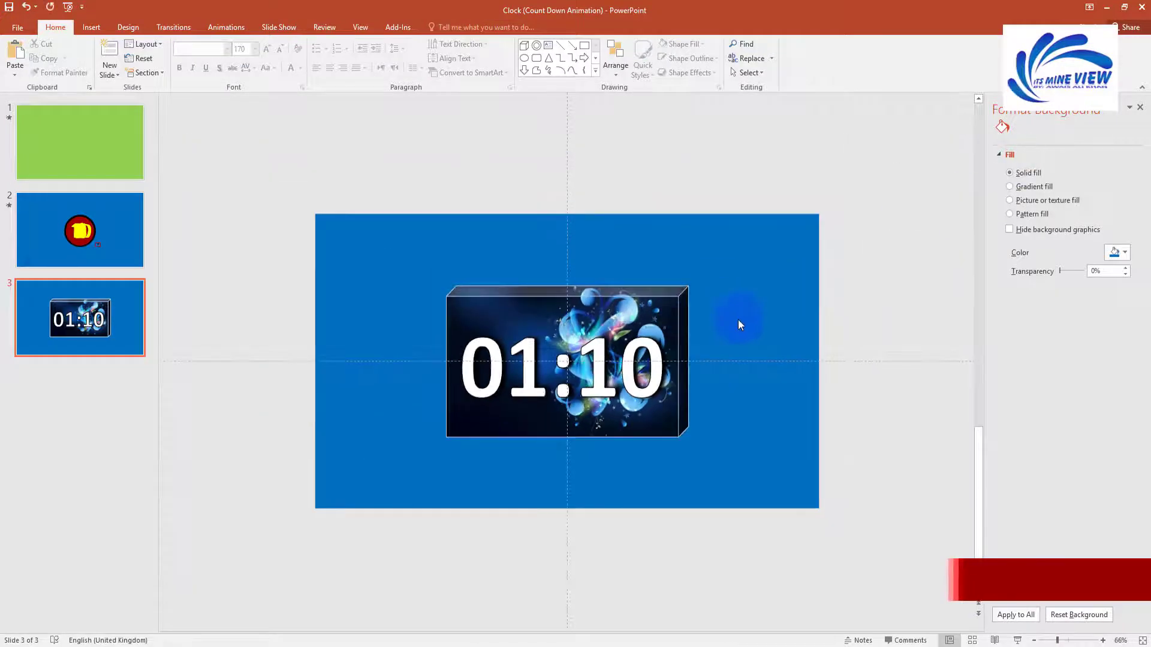
click(634, 369)
click(1026, 145)
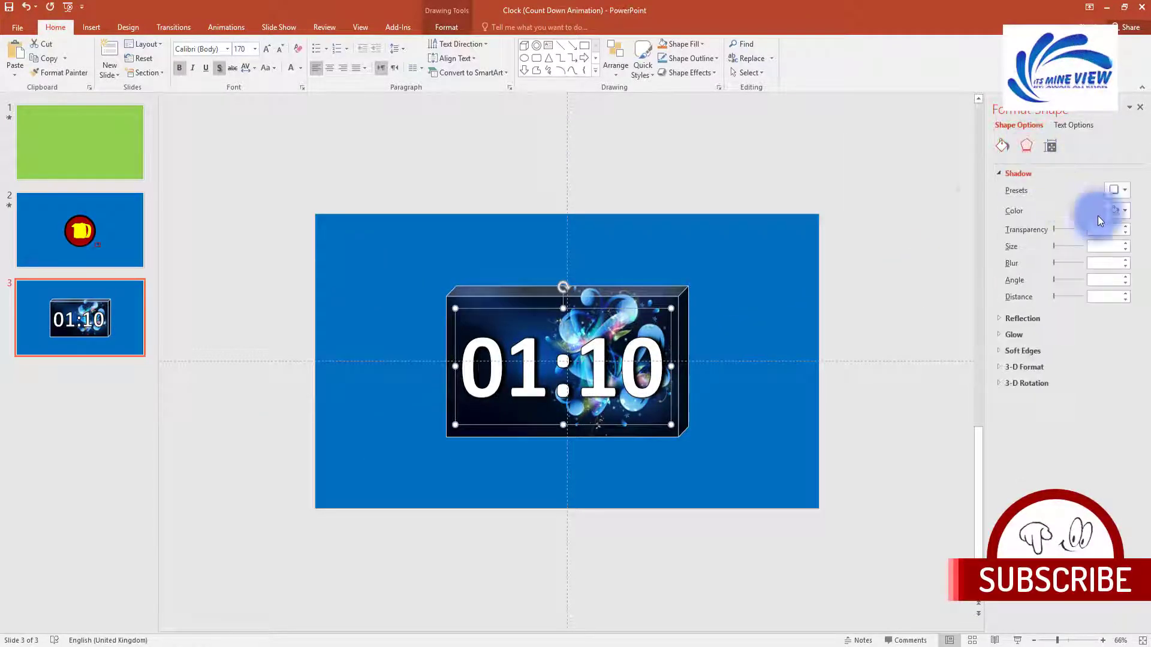
right_click(615, 355)
click(647, 581)
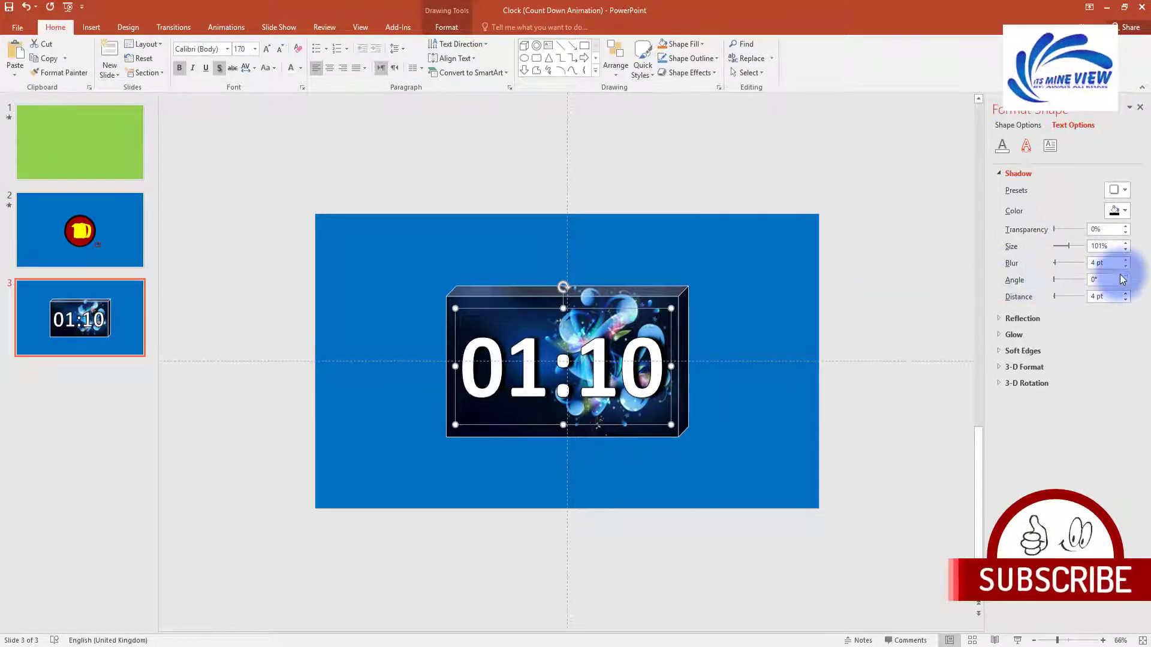
click(769, 310)
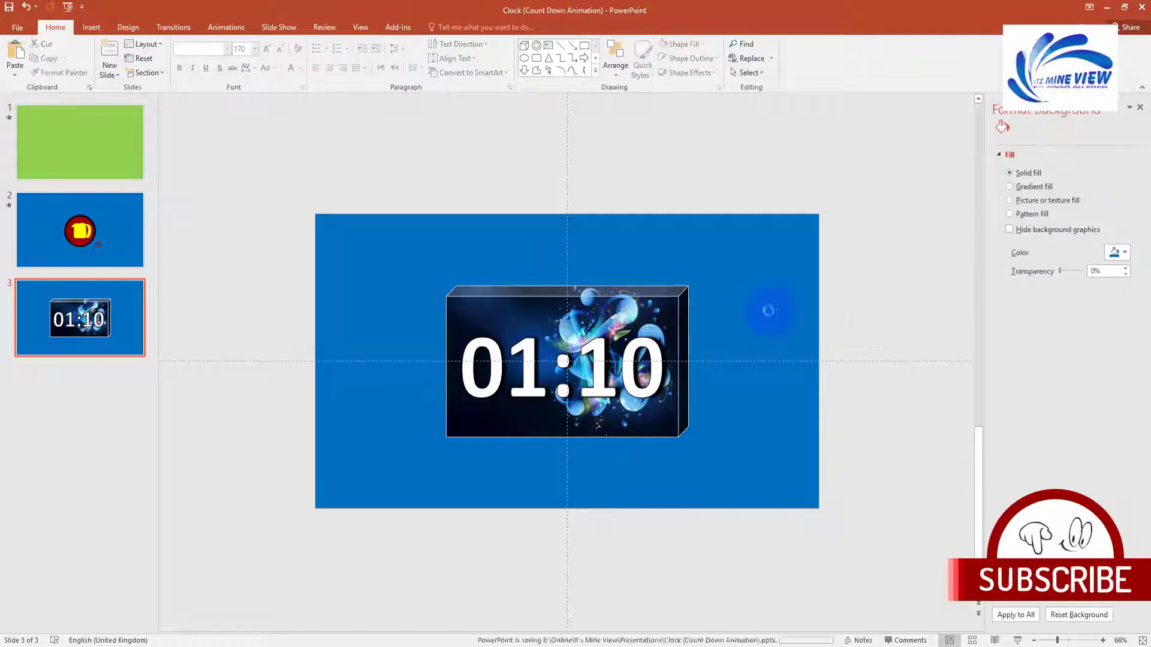
click(642, 366)
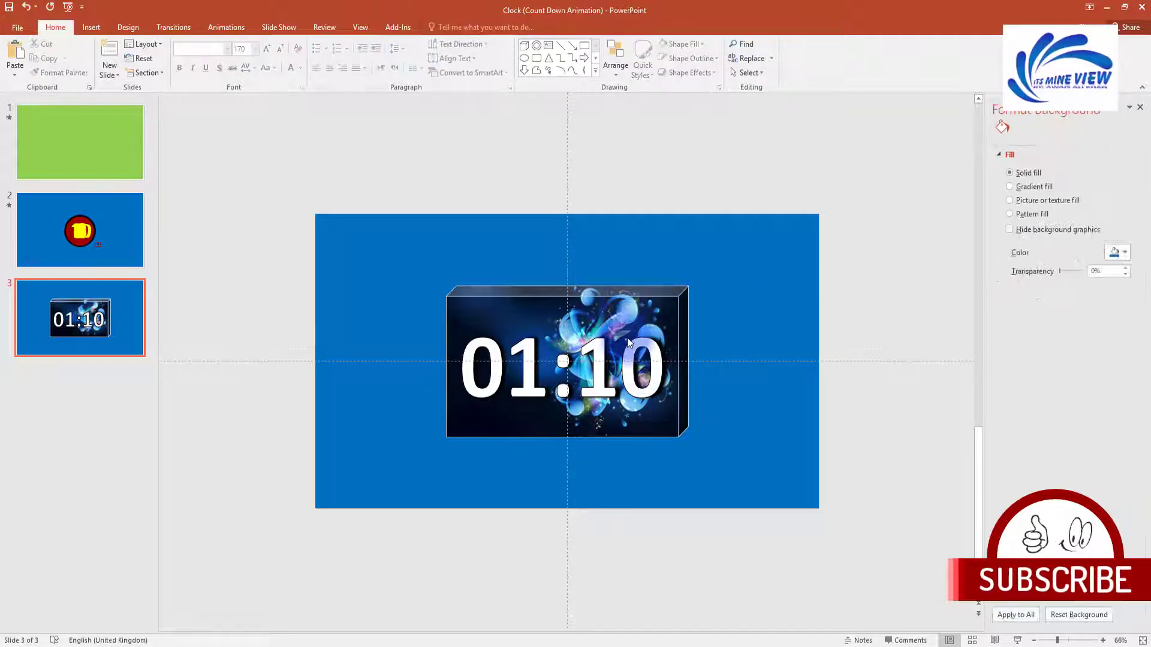
Step: Give the 01:10 box a Disappear exit animation starting After Previous
click(228, 29)
click(779, 69)
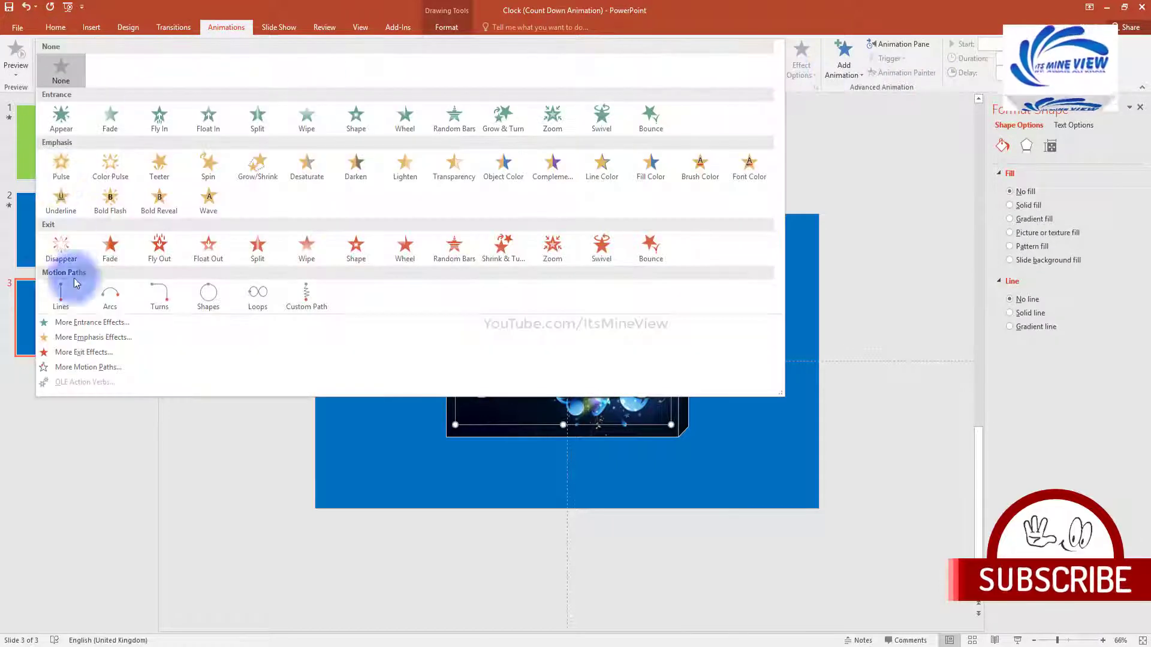
click(60, 252)
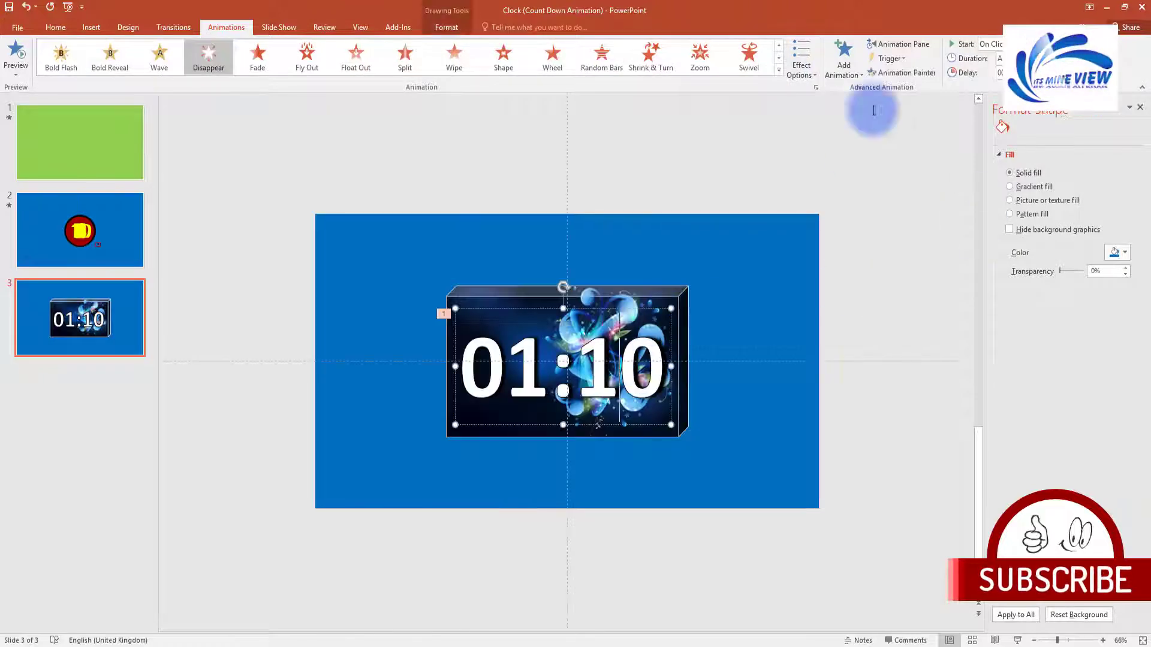
click(898, 44)
click(1031, 44)
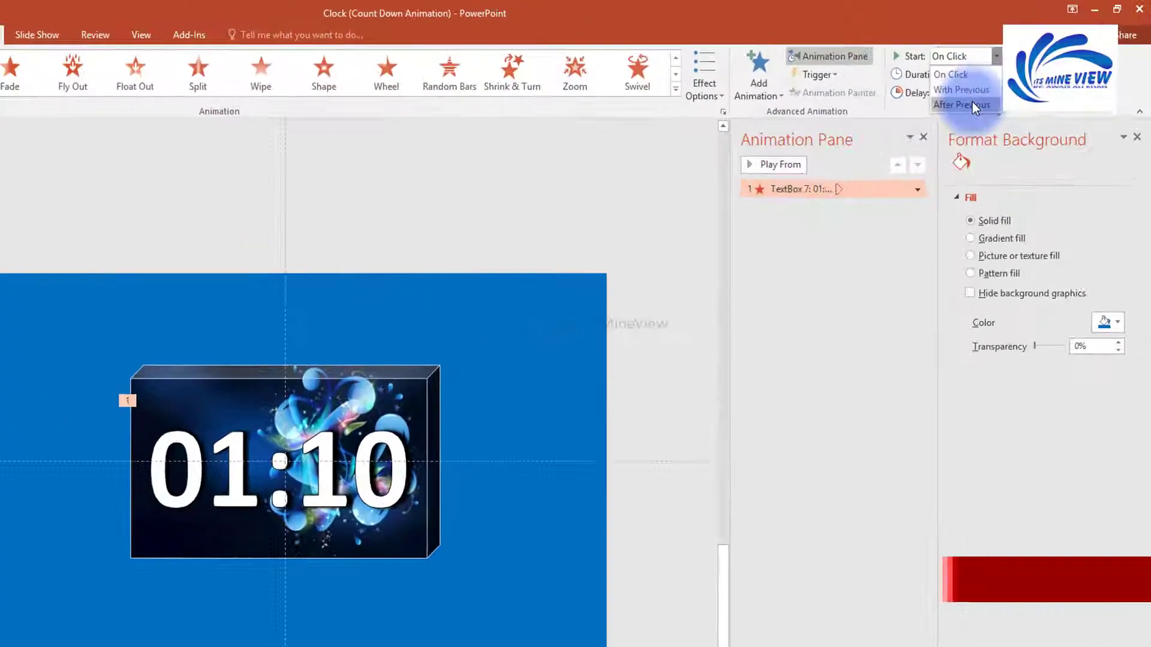
click(1013, 81)
click(513, 282)
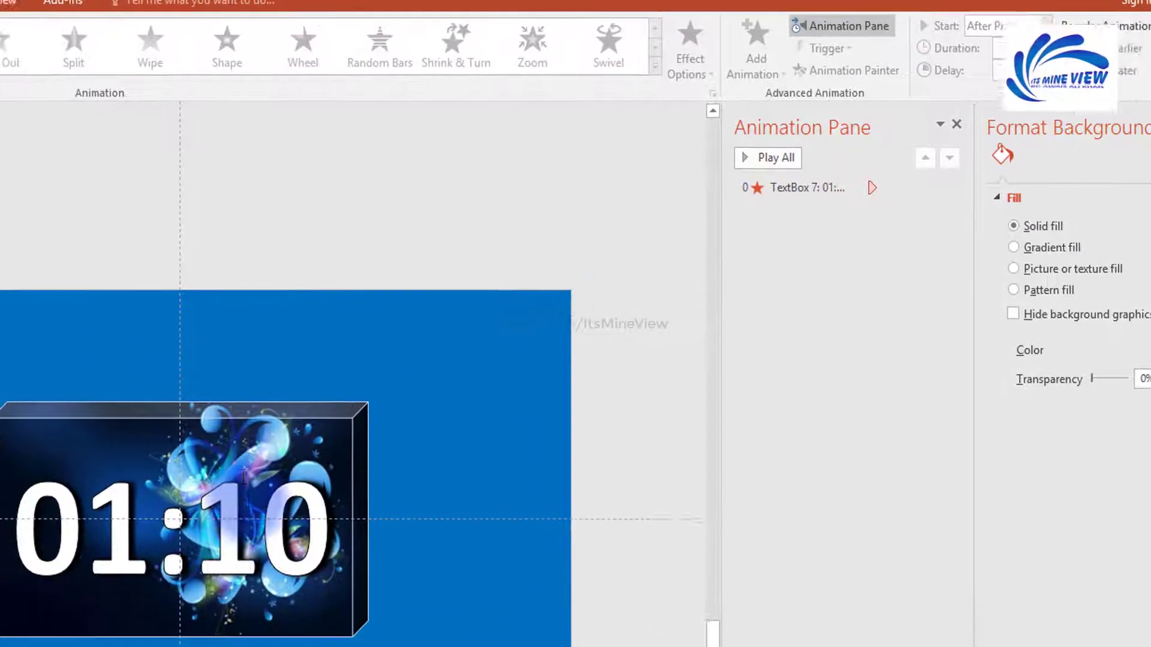
Step: Ctrl-drag a copy of the 01:10 box above the cube and change it to 01:09
click(244, 478)
drag(312, 437, 317, 289)
click(259, 398)
key(BackSpace)
text(9)
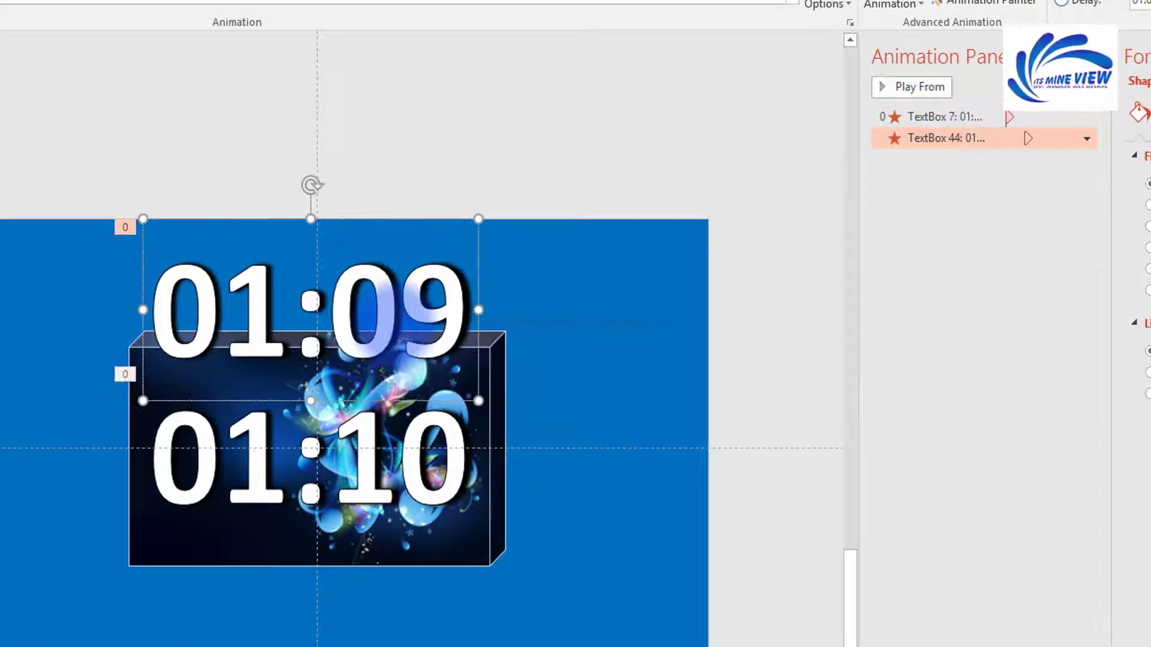
Step: Add a Wipe entrance to the 01:09 box, starting With Previous
click(993, 138)
click(890, 3)
click(682, 213)
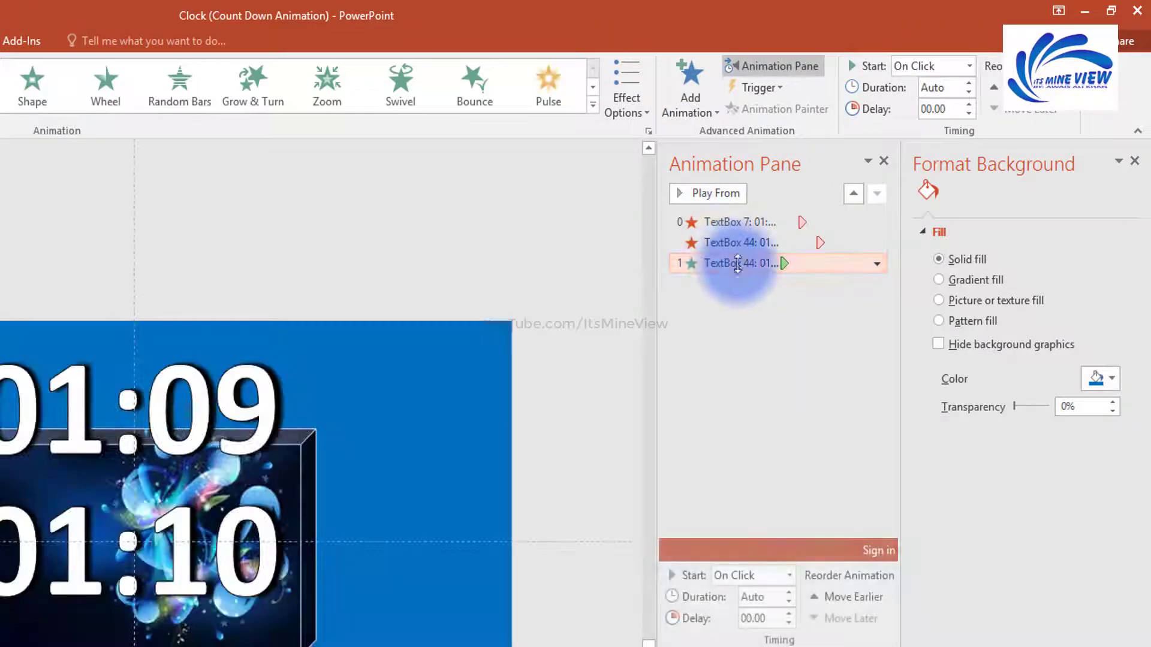
click(853, 193)
click(969, 66)
click(952, 110)
click(437, 276)
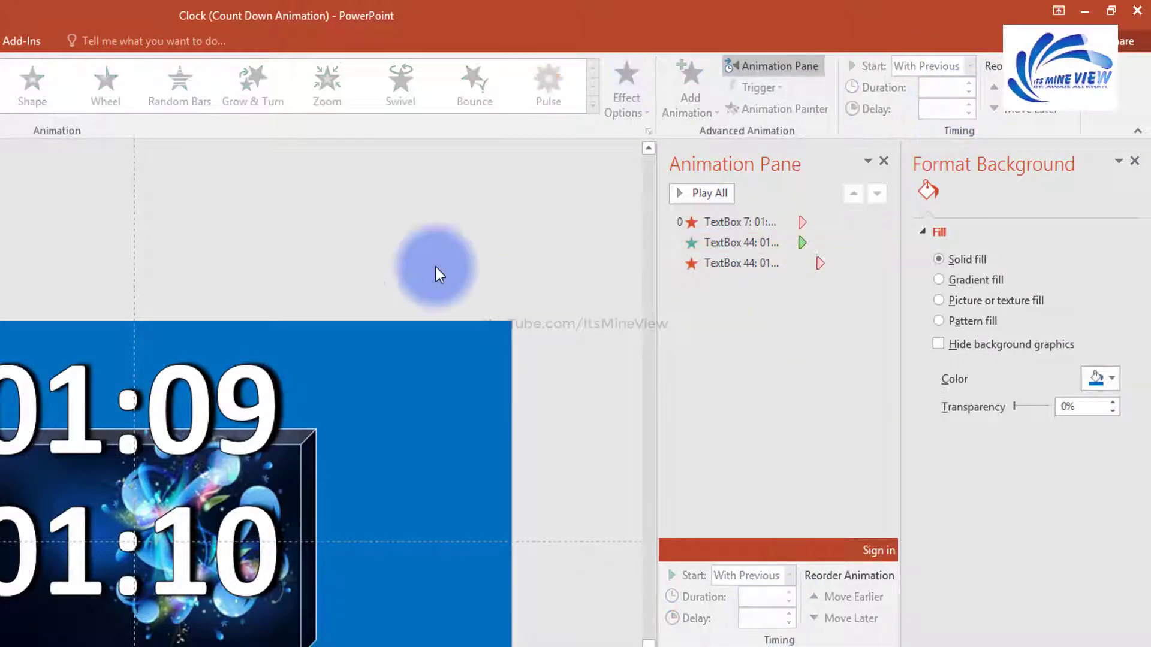
click(240, 324)
Step: Duplicate the countdown box into copies reading 01:08 through 01:06
drag(239, 323, 251, 291)
click(260, 364)
key(BackSpace)
text(8)
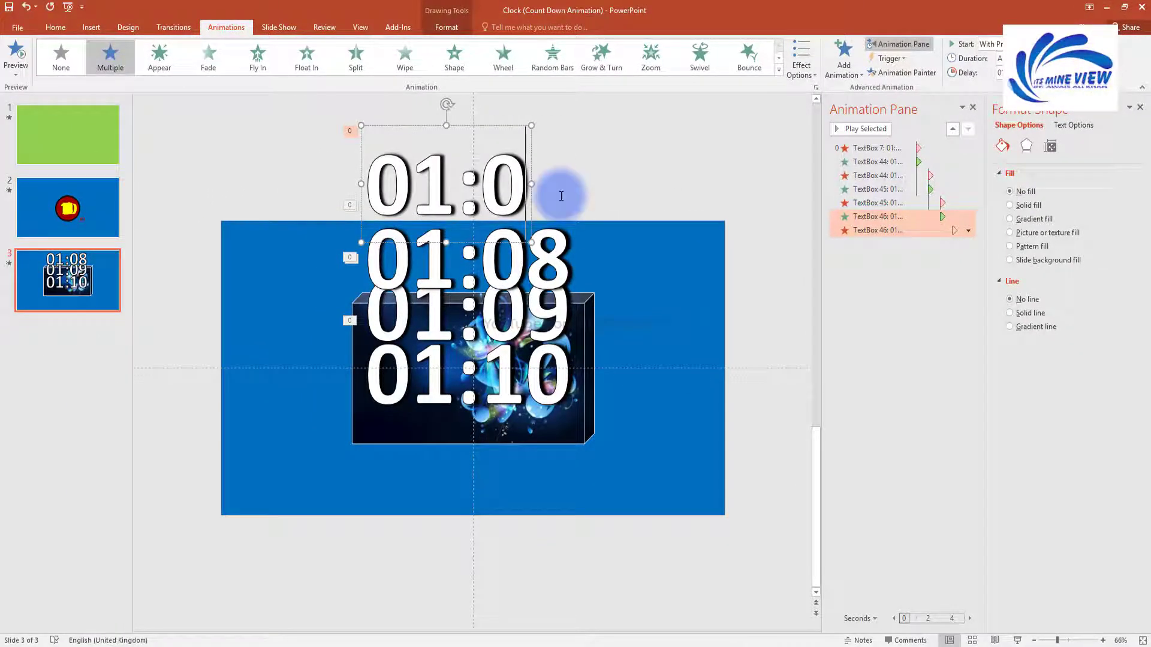
scroll(513, 265, down, 3)
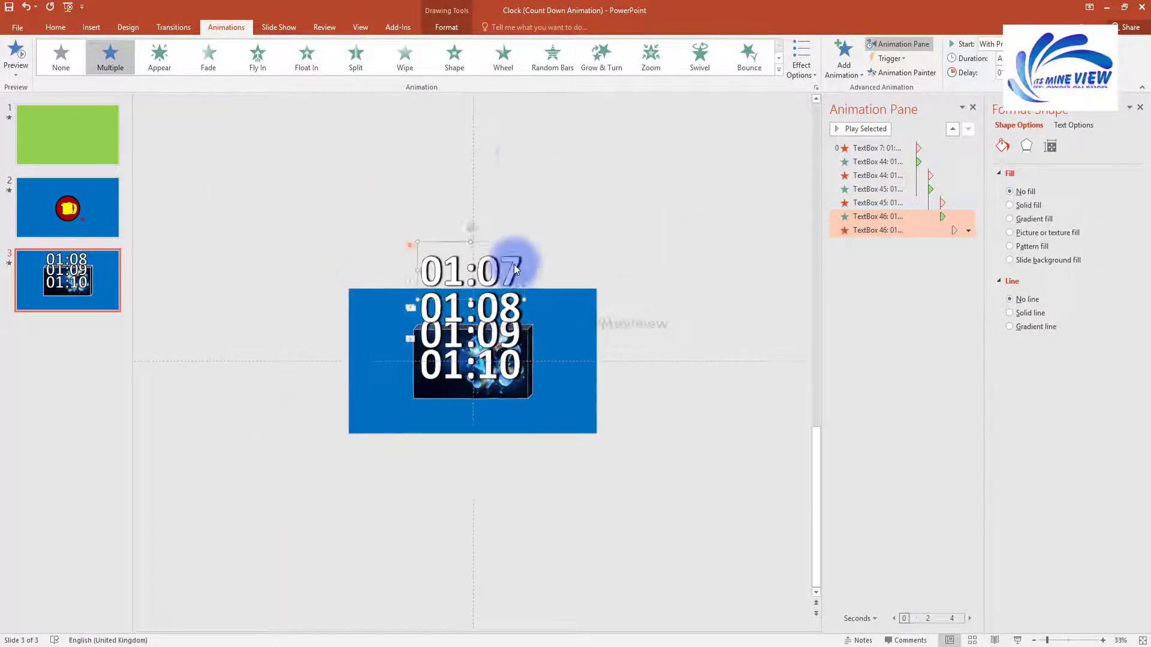
drag(503, 246, 525, 407)
text(6)
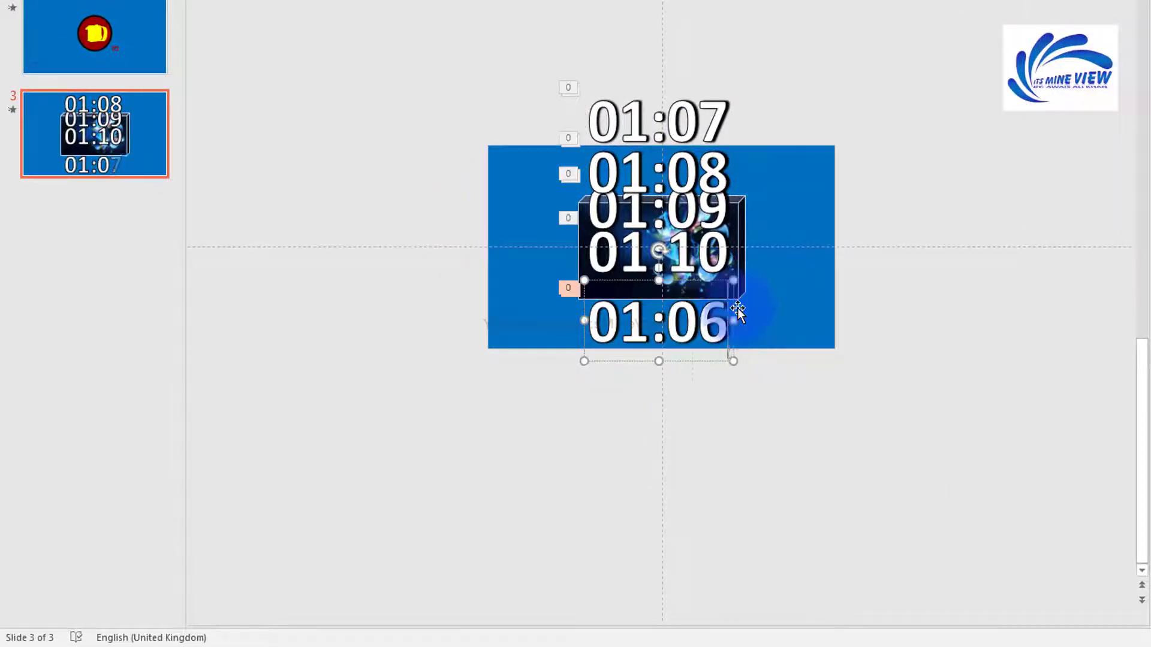
Step: Keep duplicating the box for the 01:05 through 01:03 copies
drag(726, 337, 739, 395)
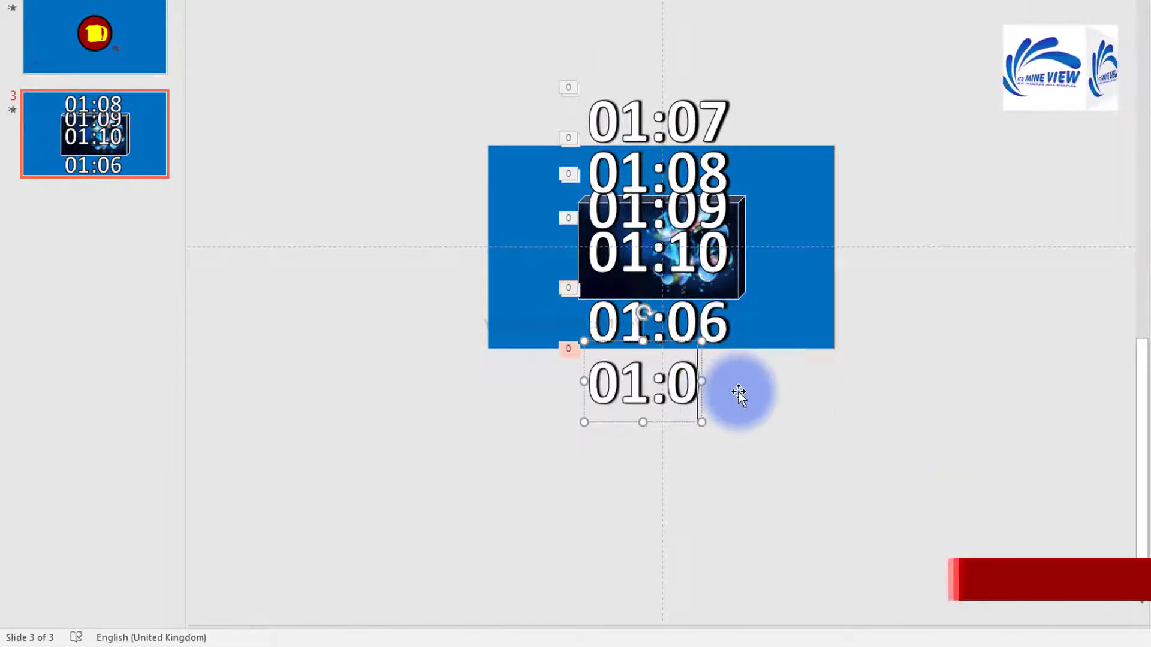
text(5)
drag(678, 414, 707, 462)
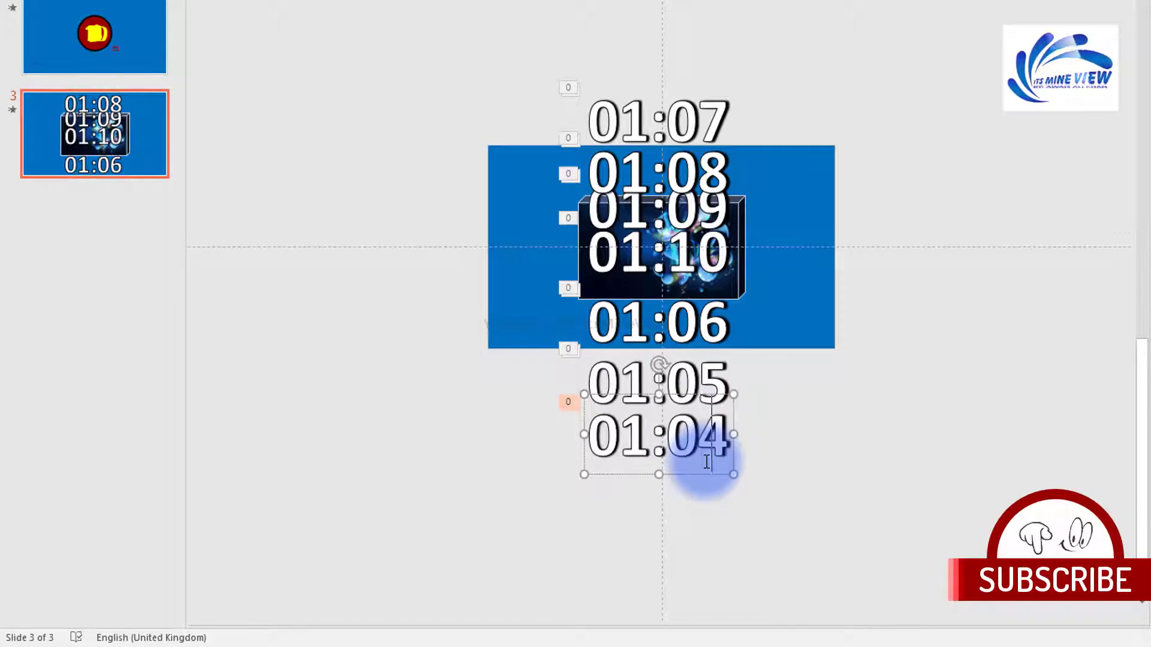
key(ctrl+d)
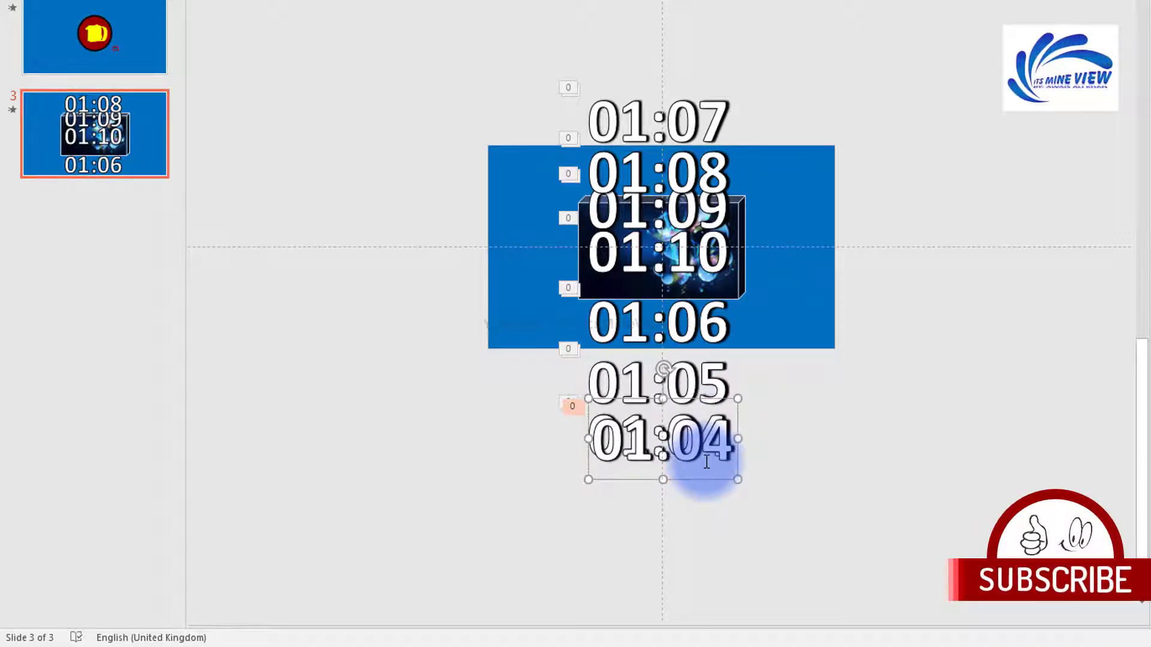
text(3)
Step: Add a final 00:00 copy and select every object on the slide
drag(727, 402, 881, 385)
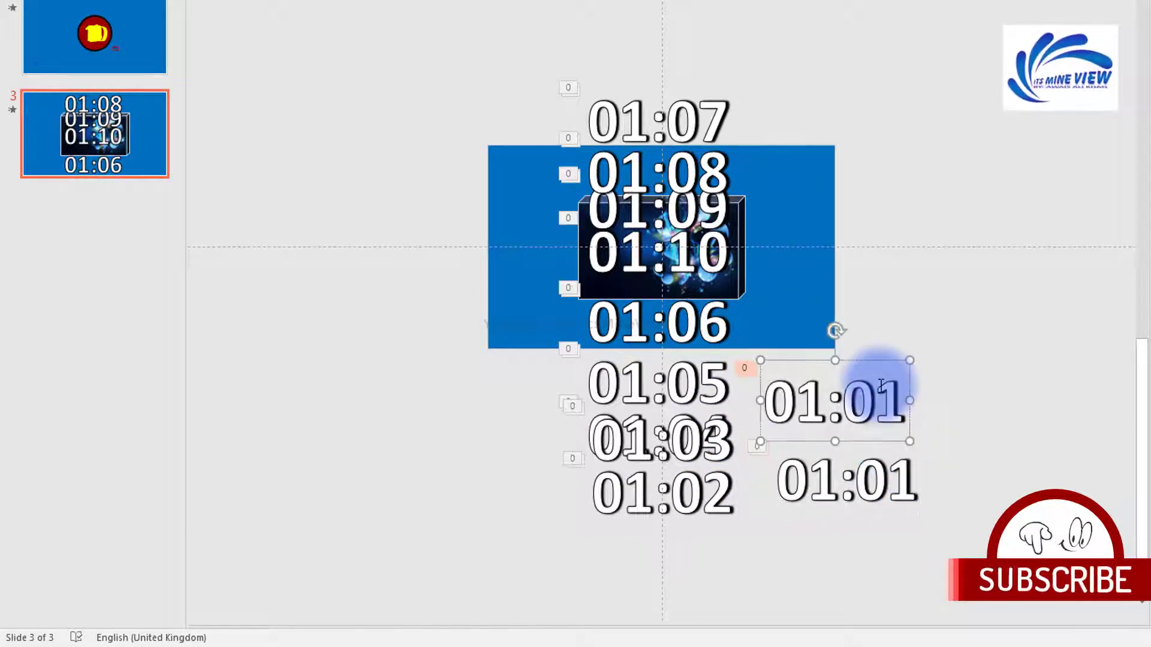
text(0:)
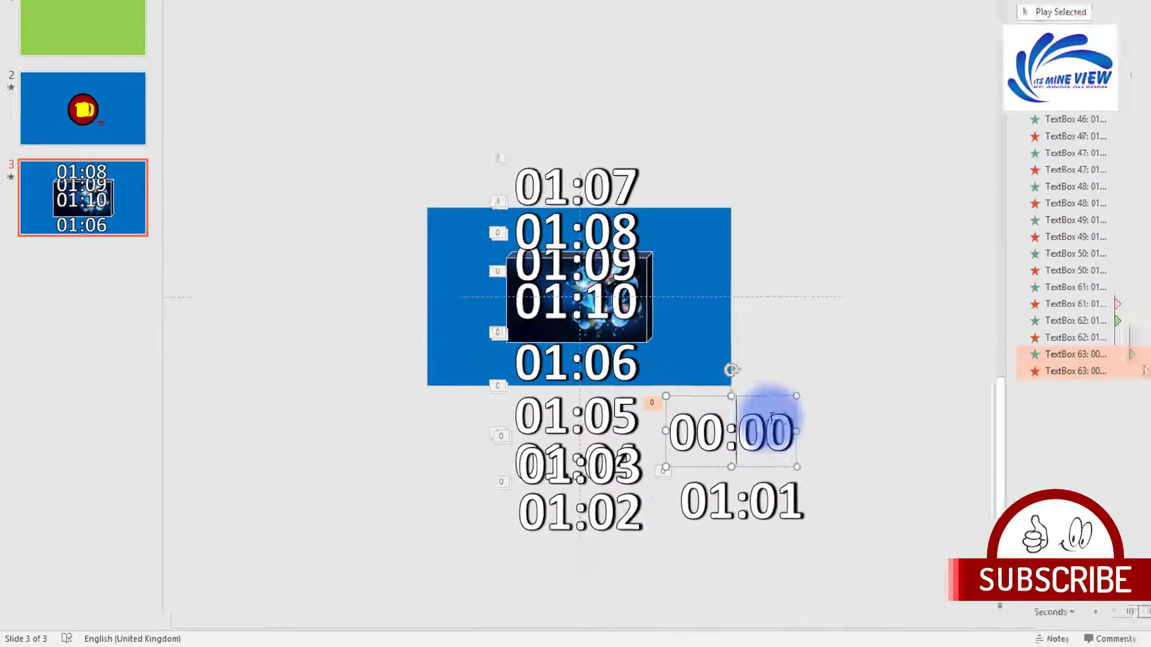
click(513, 43)
key(ctrl+a)
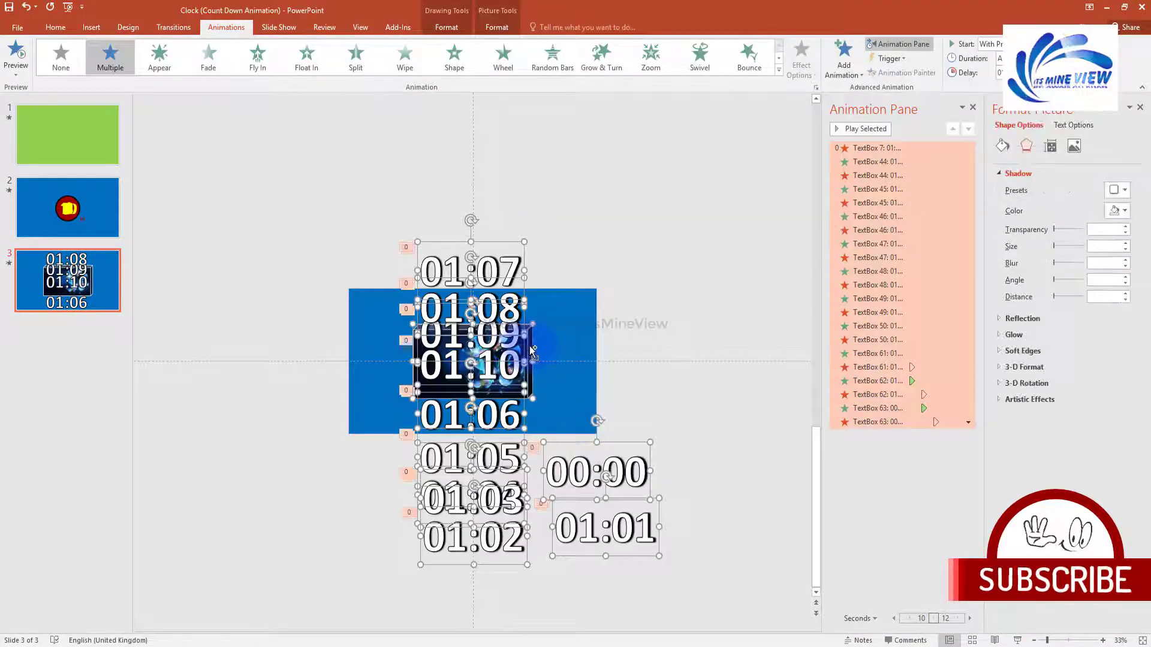